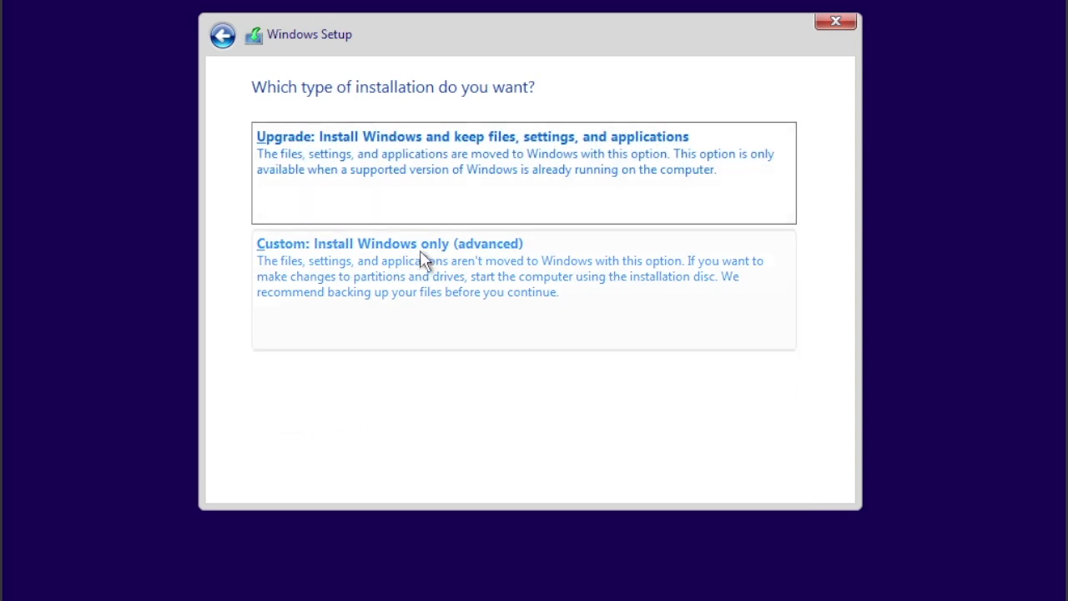
Step: Start loading a driver, examine the folders on CD Drive (D:) and Boot (X:), and close the folder browser without choosing one
left_click(333, 386)
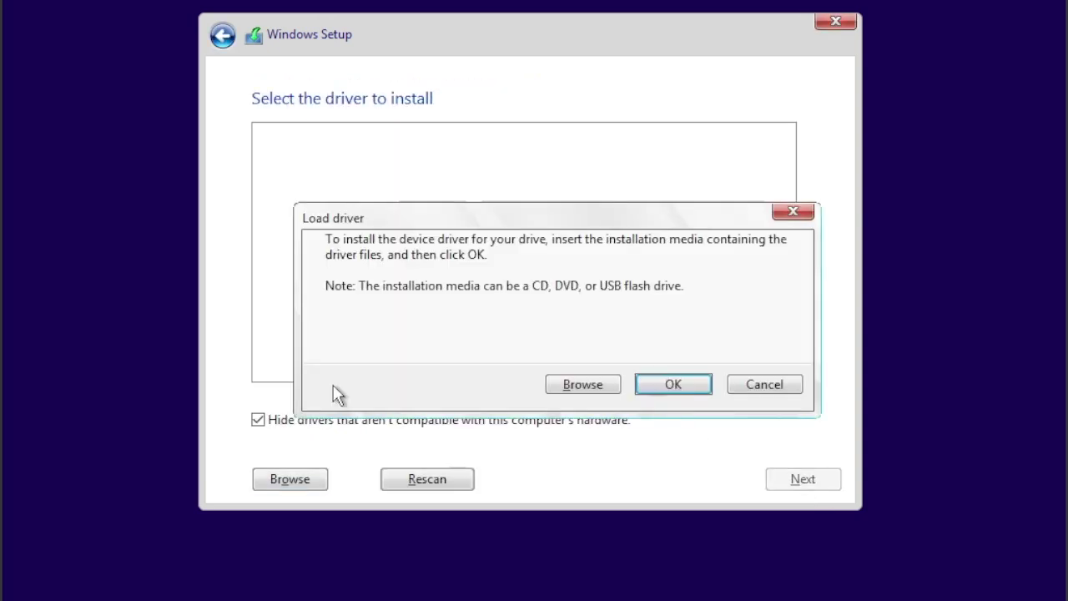
left_click(582, 404)
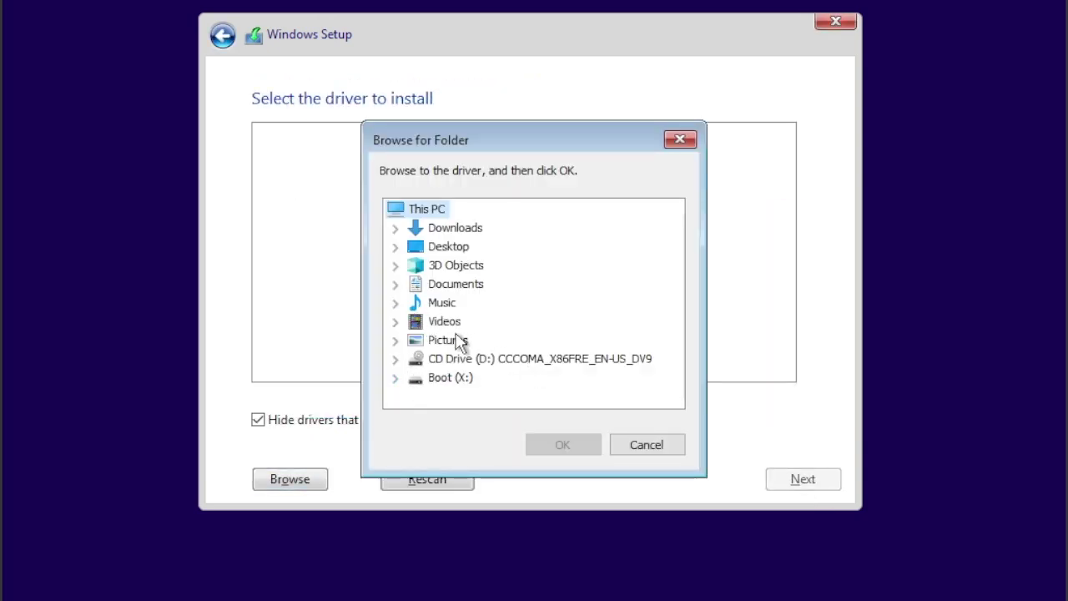
left_click(395, 362)
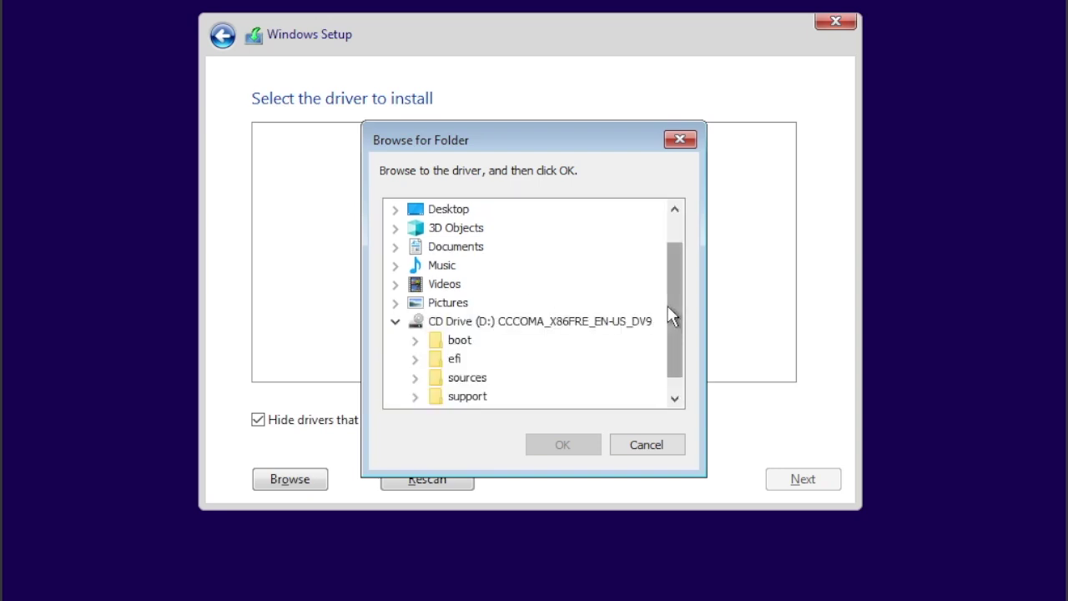
scroll(674, 313, "down", 1)
left_click(396, 396)
scroll(464, 353, "up", 3)
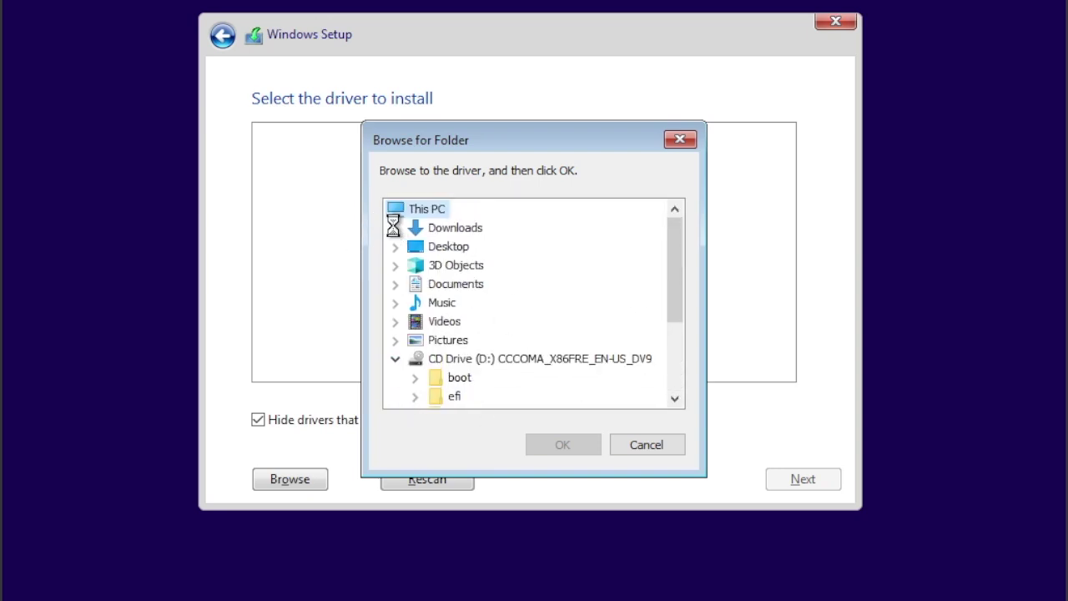
scroll(491, 282, "down", 3)
scroll(415, 361, "up", 3)
scroll(455, 251, "down", 3)
left_click(425, 326)
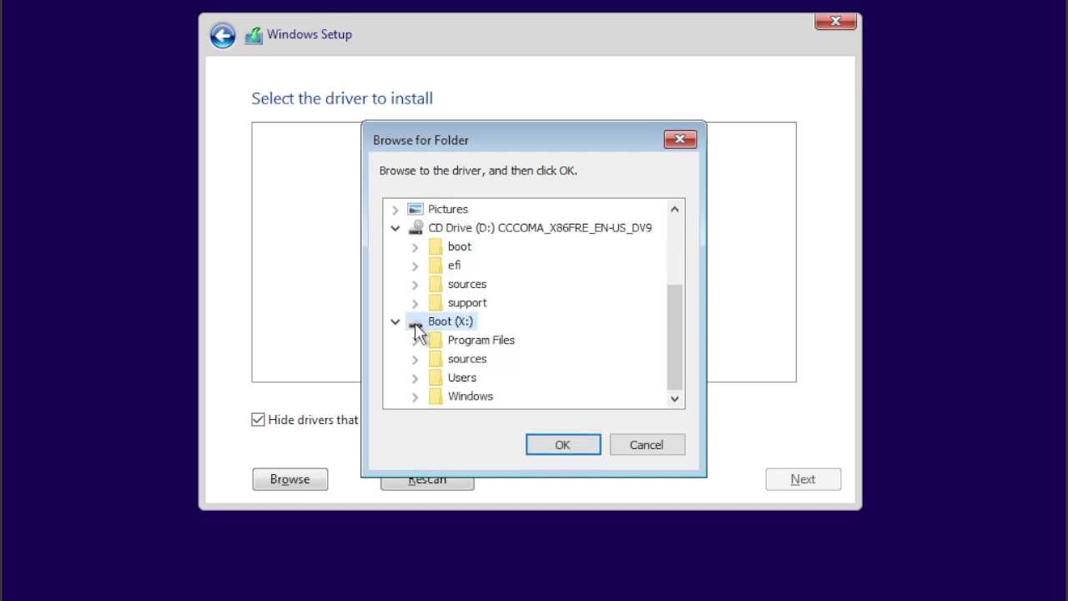
left_click(679, 140)
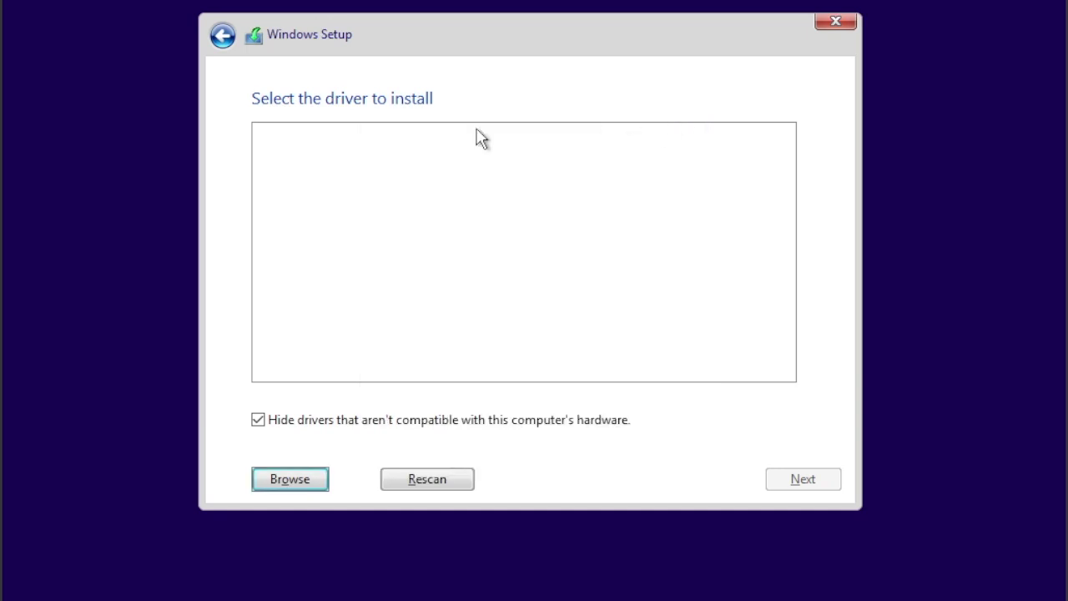
Step: Leave driver selection and go back through the setup pages to the screen offering Install now and Repair your computer
left_click(222, 36)
left_click(222, 37)
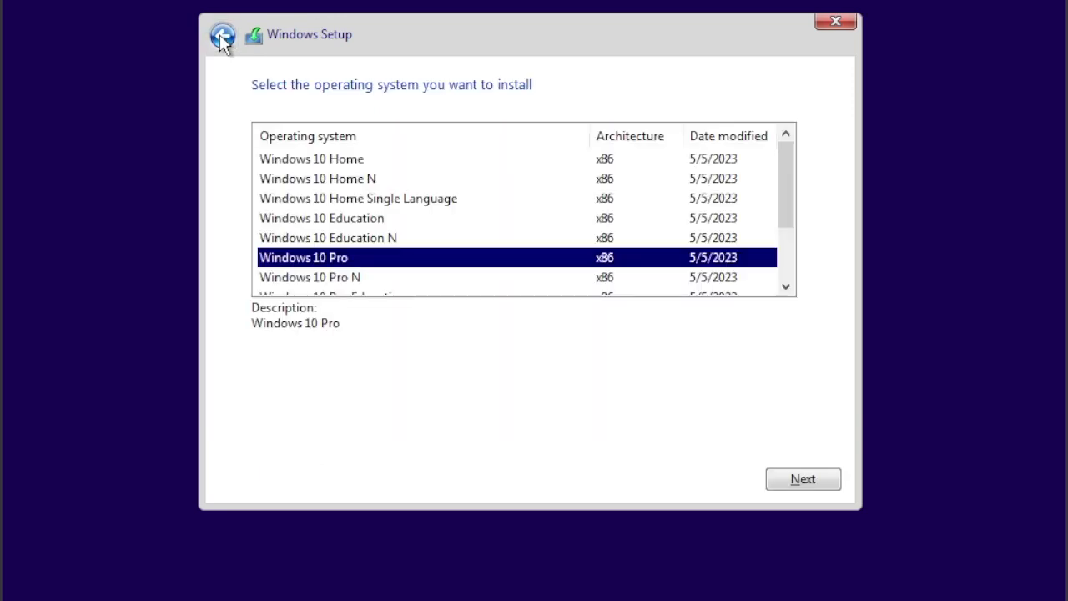
left_click(222, 38)
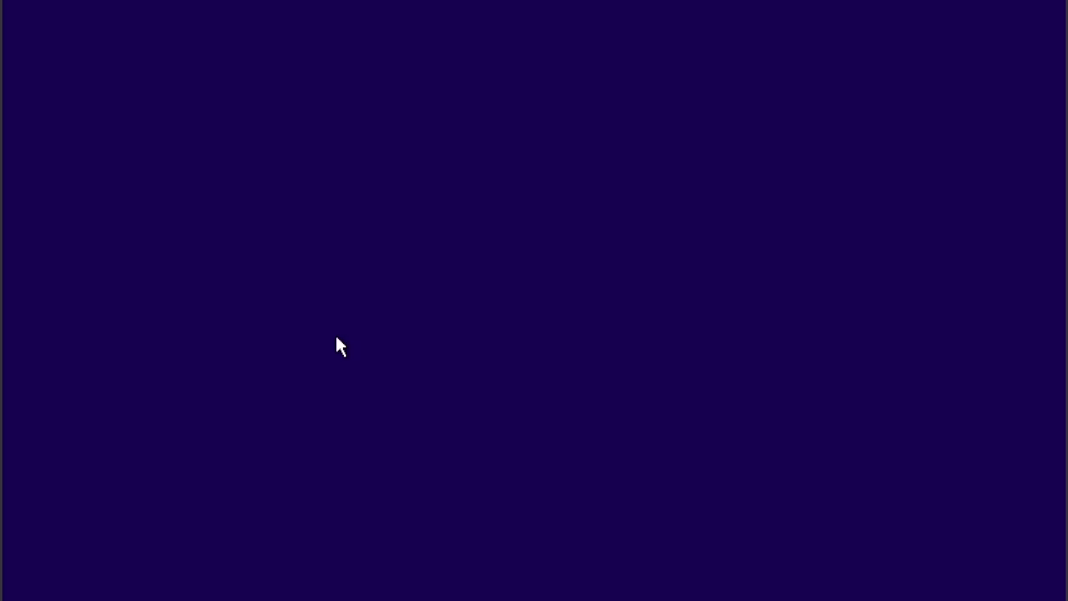
left_click(799, 480)
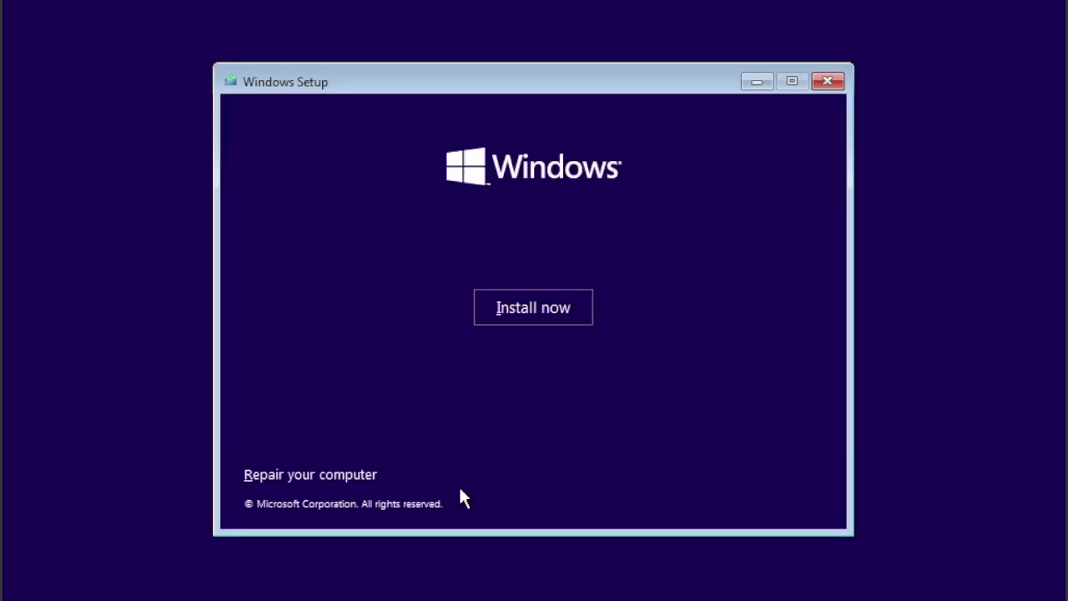
Step: Open the Command Prompt through the computer repair troubleshooting options and launch Notepad from it
left_click(328, 474)
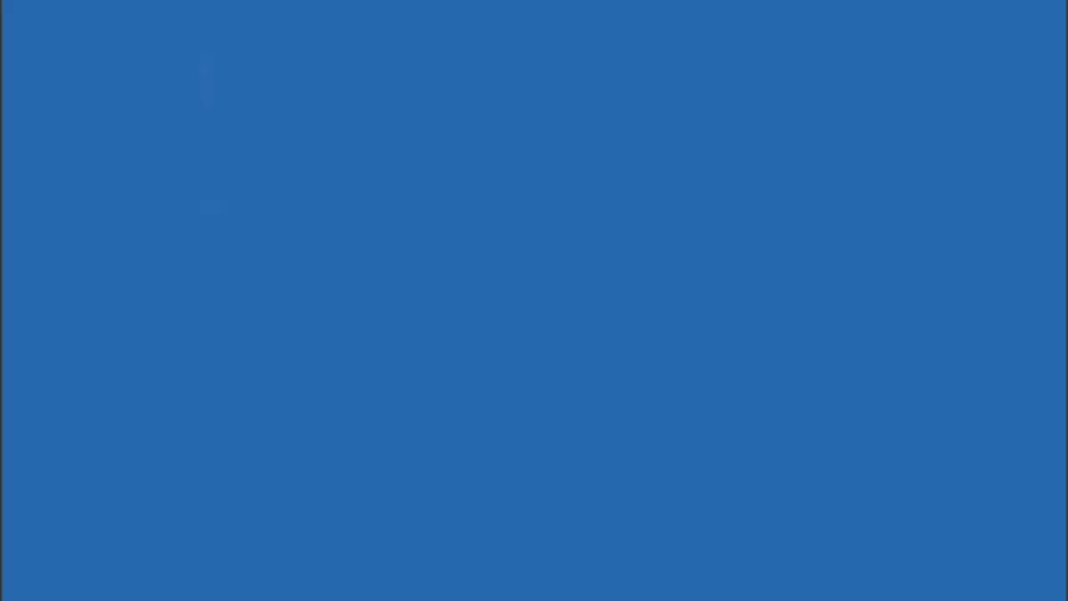
left_click(353, 90)
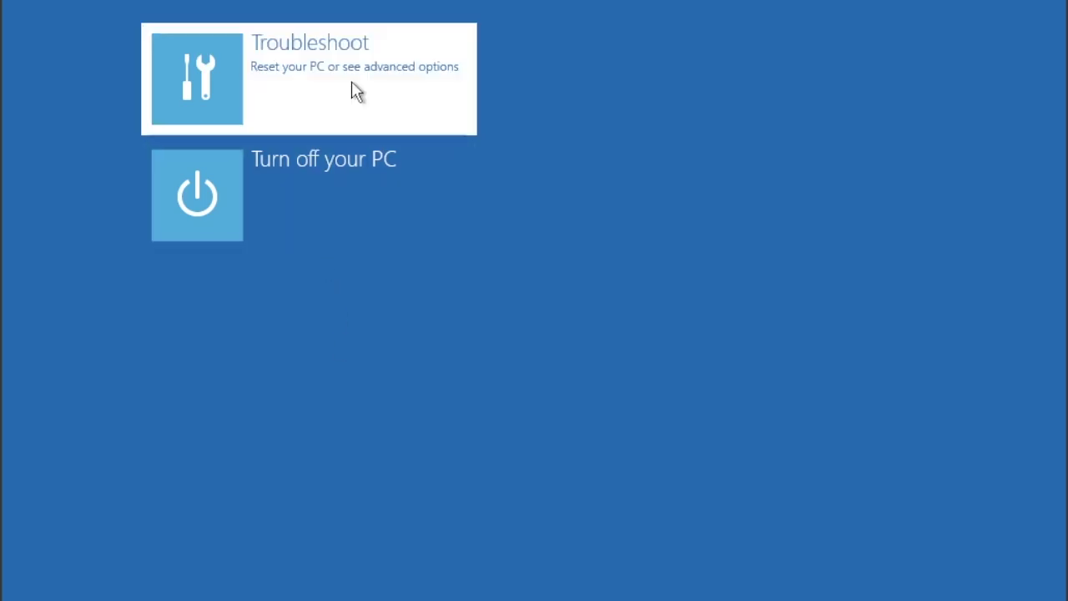
left_click(322, 177)
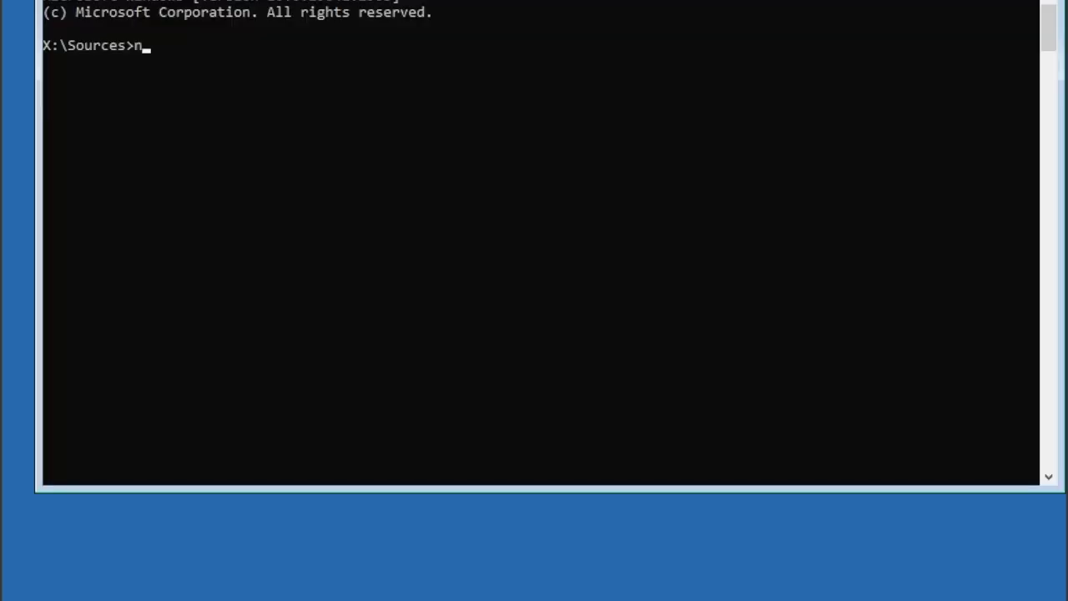
key("Return")
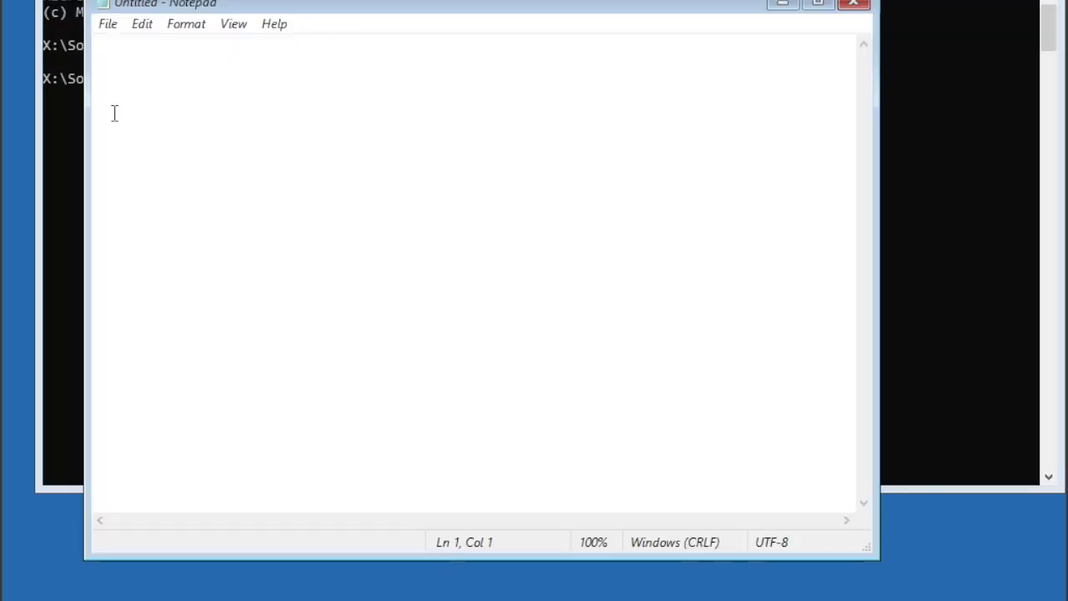
Step: Open Notepad's Save As dialog at This PC and set the file type to All Files
left_click(108, 25)
left_click(136, 142)
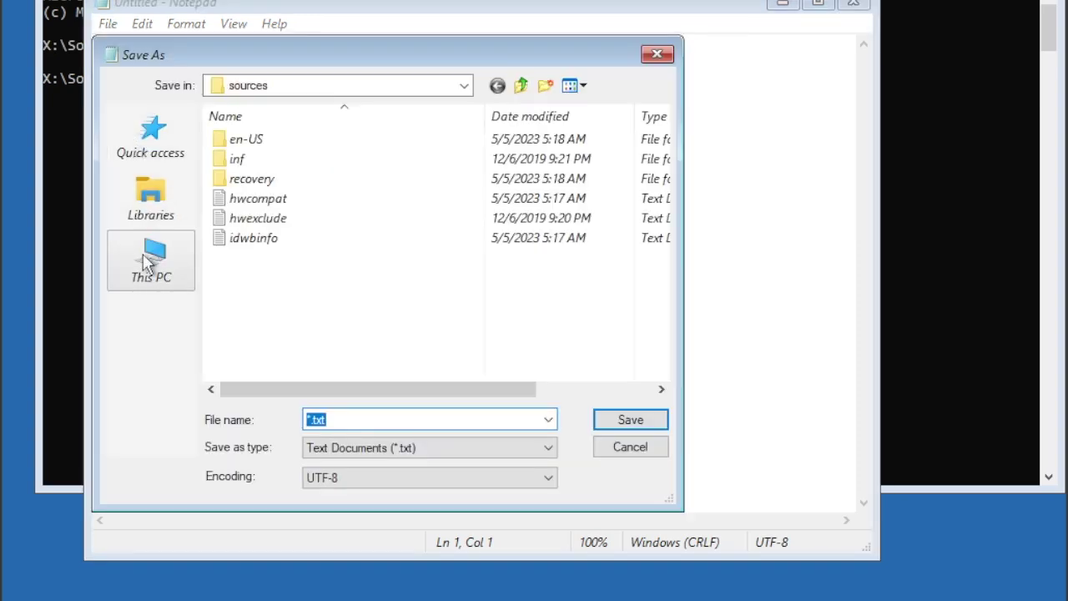
left_click(150, 259)
scroll(515, 265, "down", 3)
left_click(376, 448)
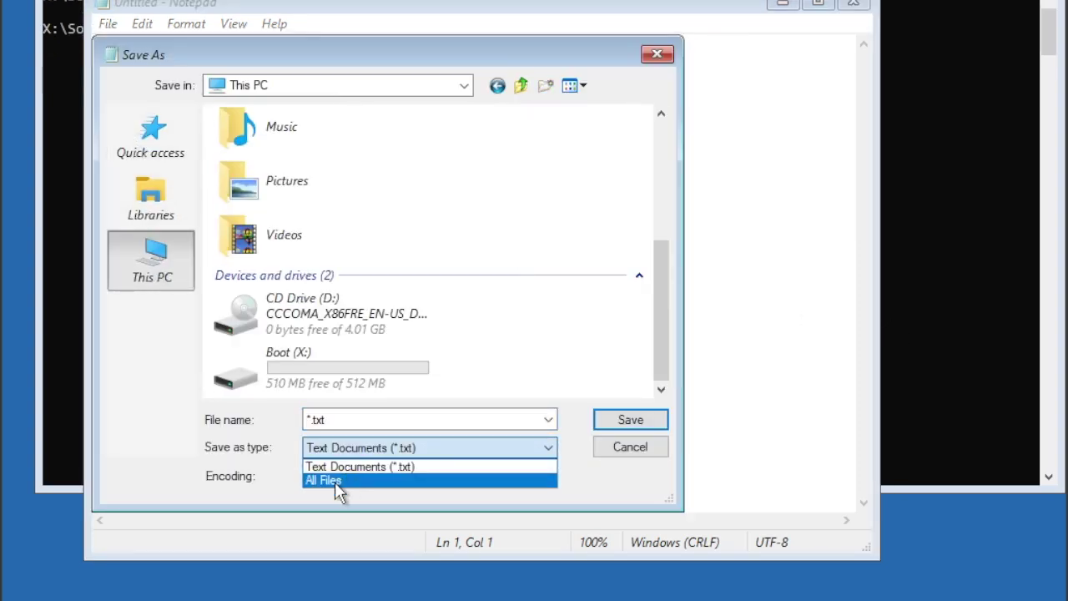
left_click(336, 482)
Step: Check the available drives and the contents of CD Drive (D:) in the Save As dialog, and close it without saving
left_click(358, 312)
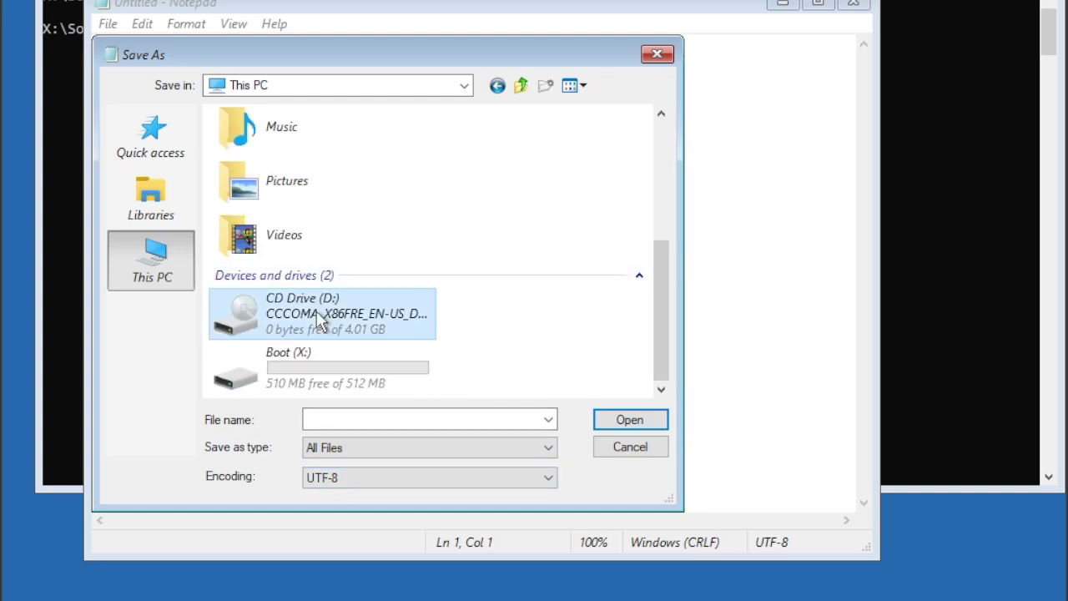
right_click(498, 346)
left_click(534, 327)
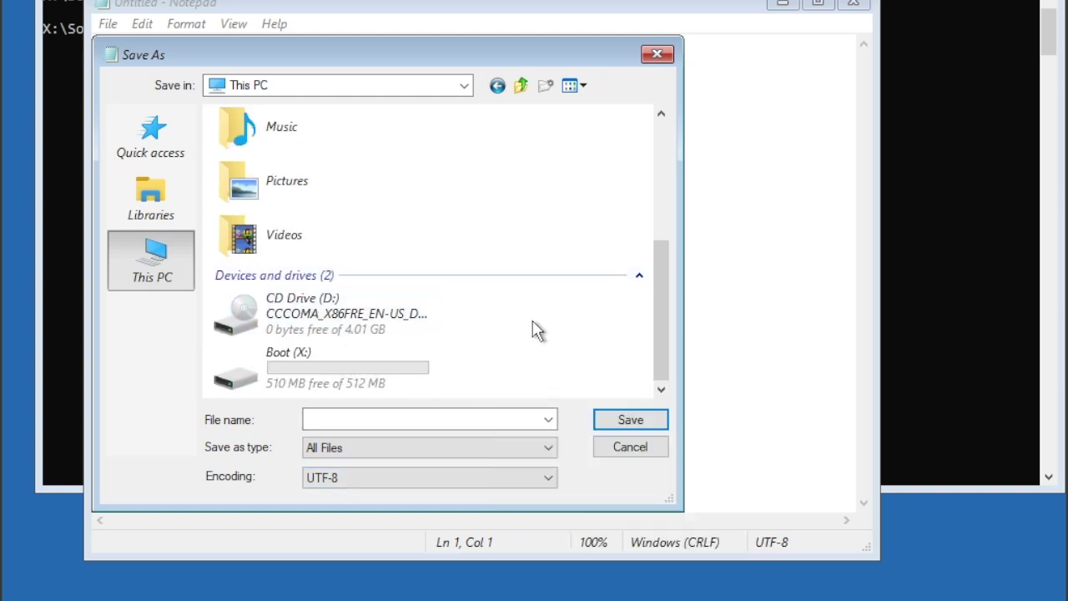
right_click(518, 311)
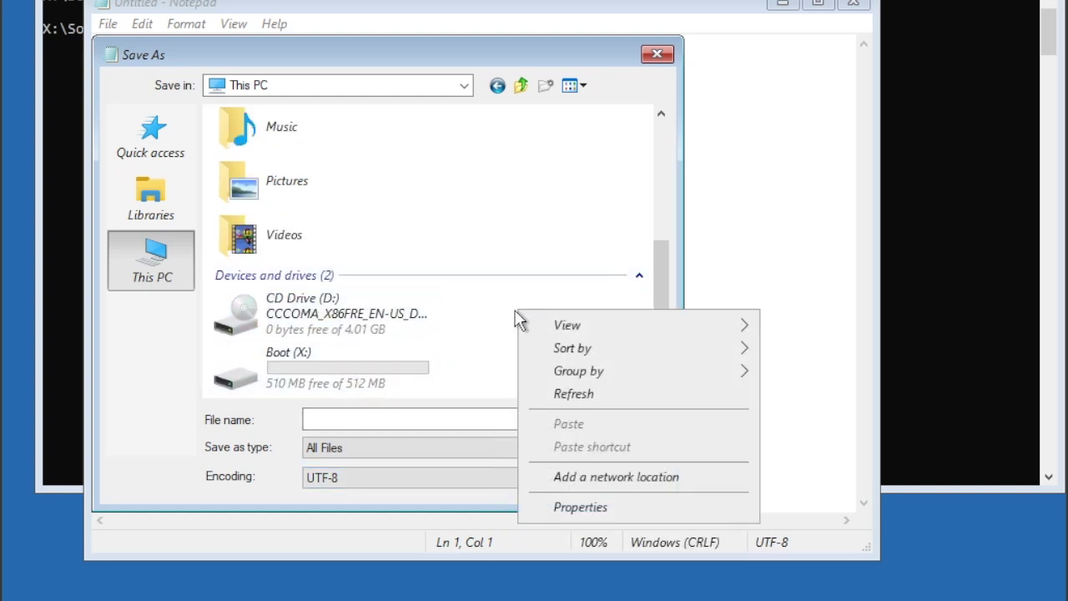
left_click(484, 359)
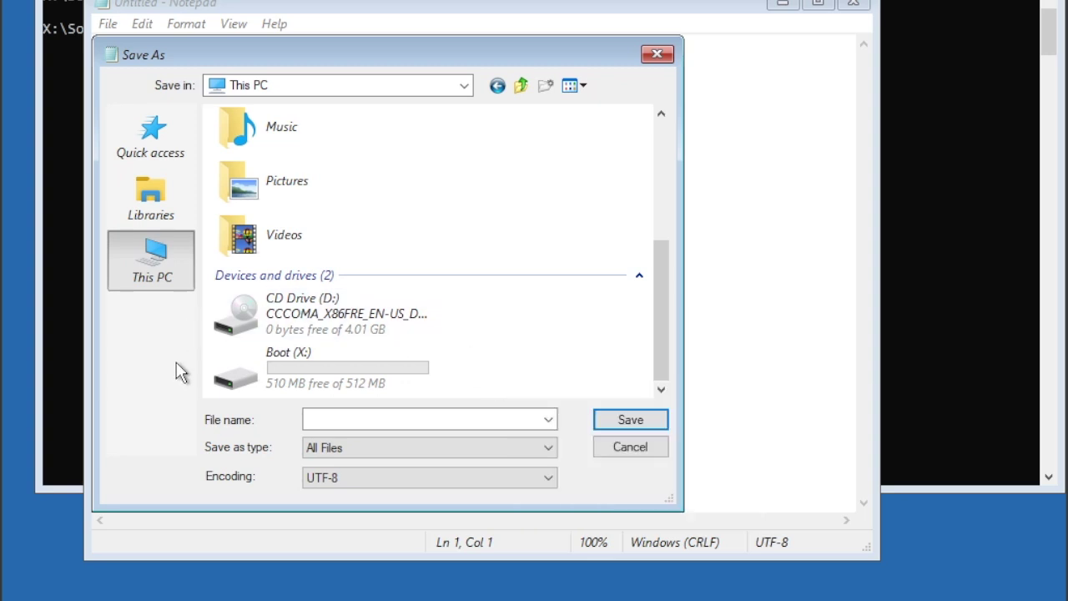
double_click(291, 328)
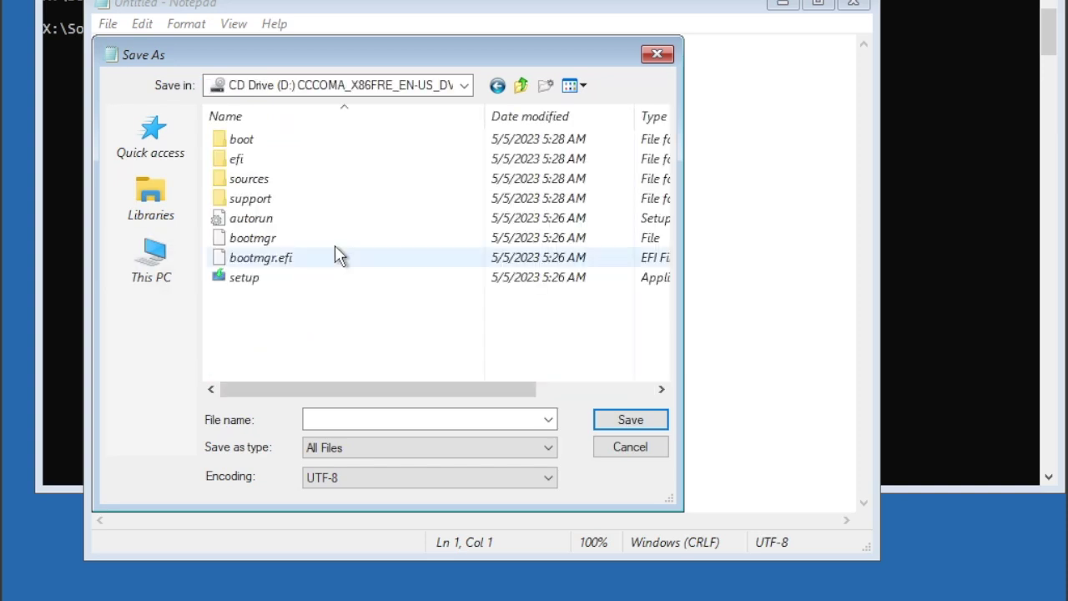
left_click(151, 262)
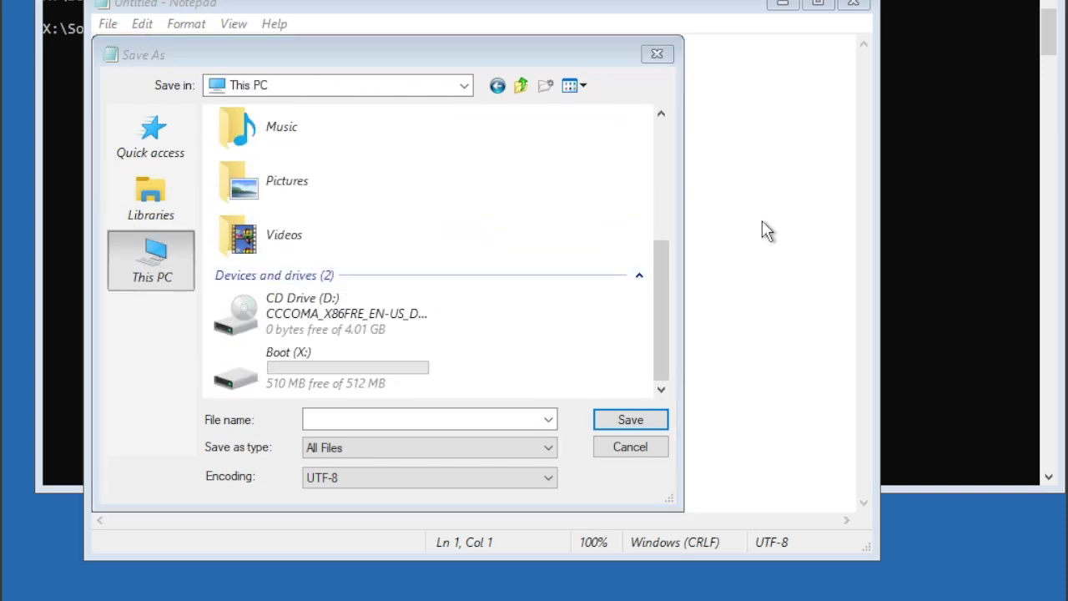
left_click(657, 54)
Step: Write the note "we need C:/ so we need to install windows 10 first then we move the windows file to goal" and discard it unsaved
type("we need t")
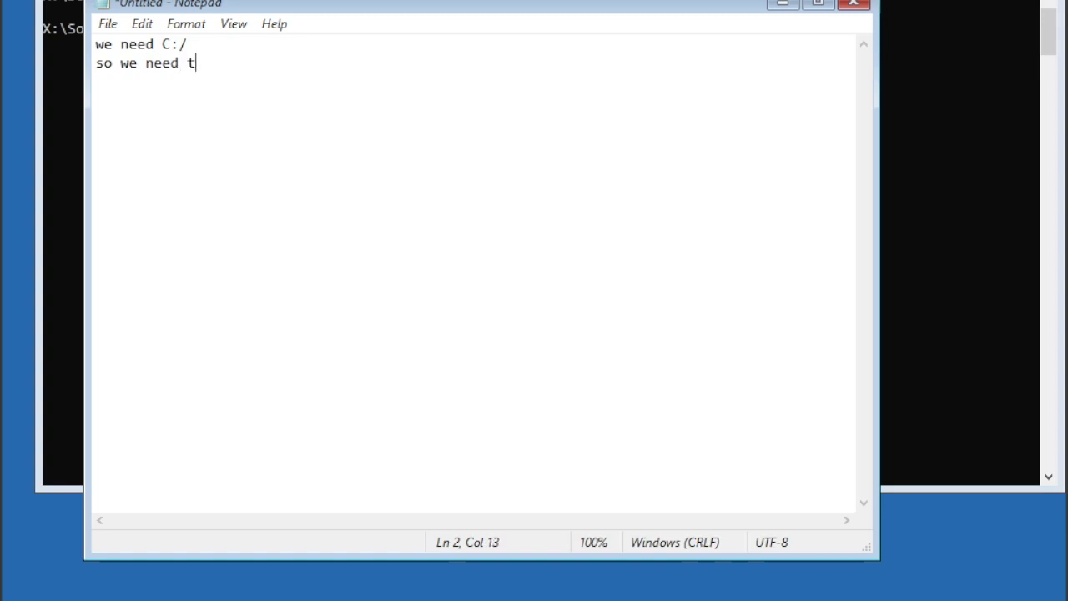
type("stall windows 10 first then we move the windows file to goal")
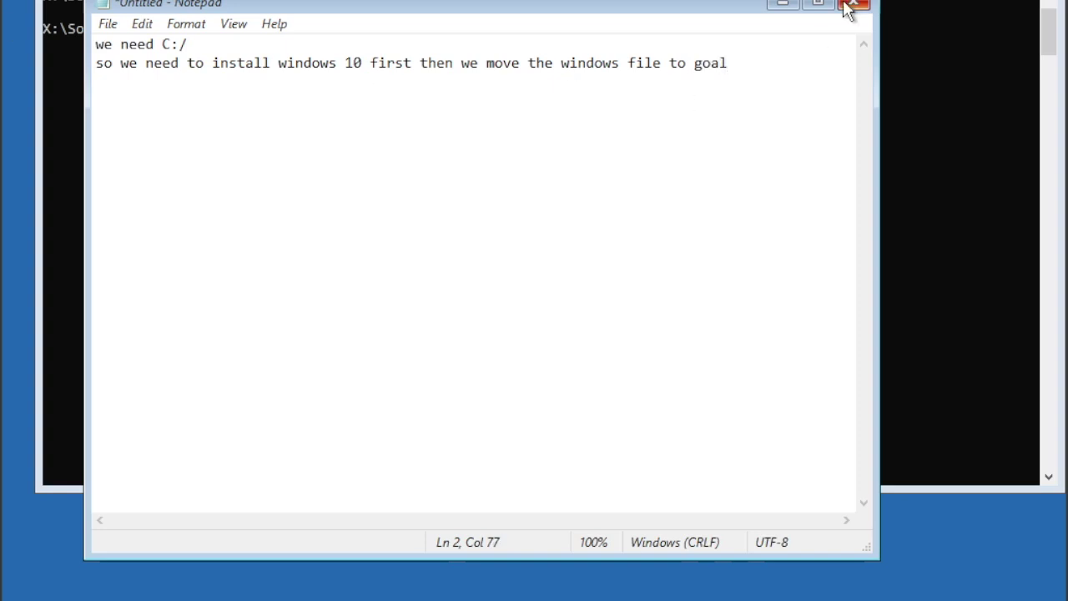
left_click(851, 4)
left_click(564, 309)
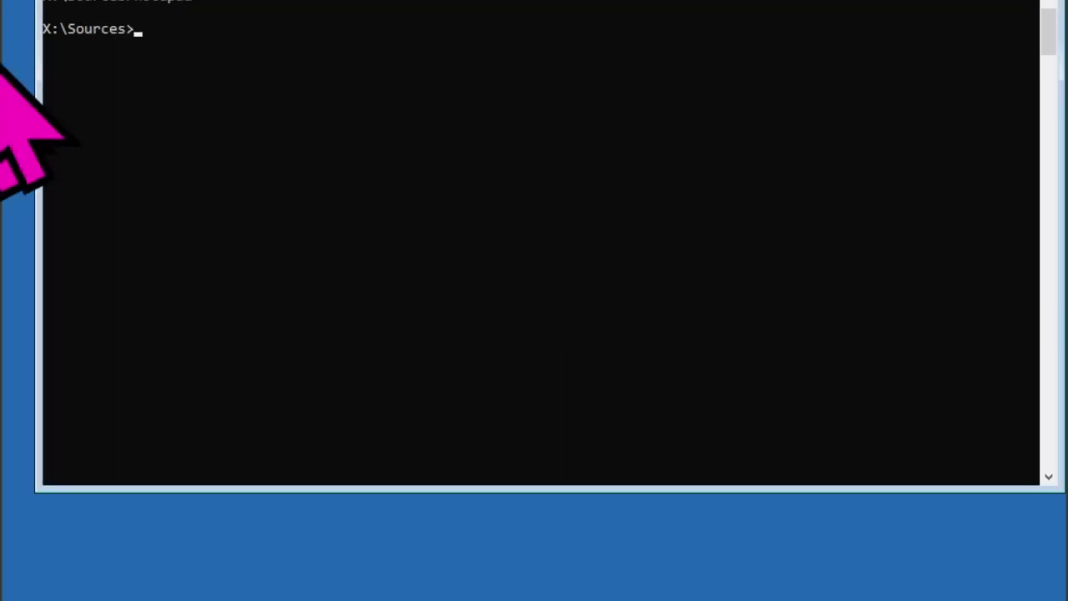
Step: Close the Command Prompt and exit the recovery options back to the Install now screen of Windows Setup
left_click(966, 1)
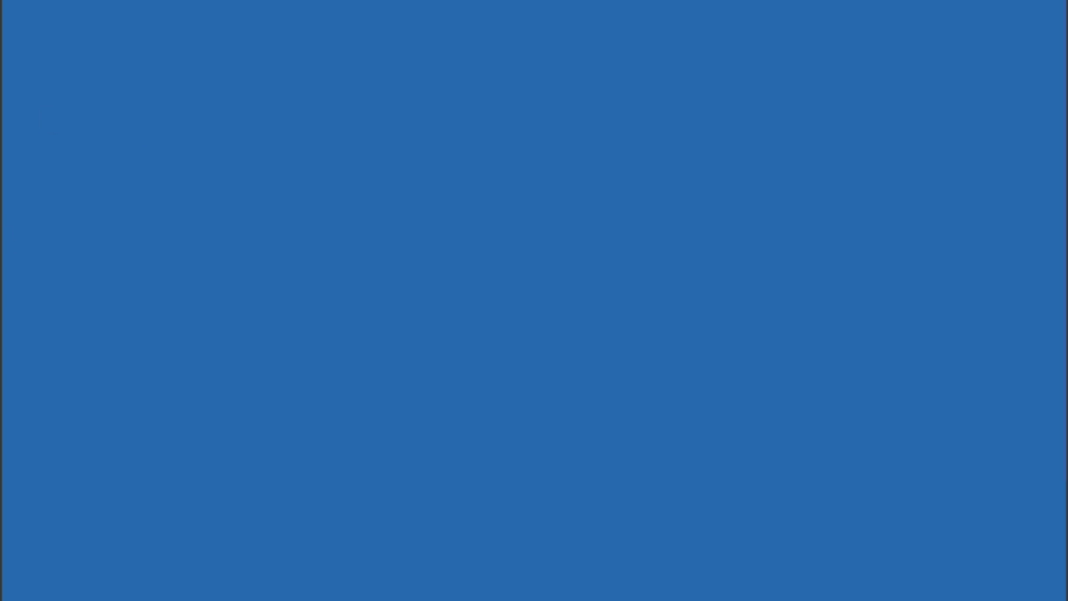
left_click(272, 84)
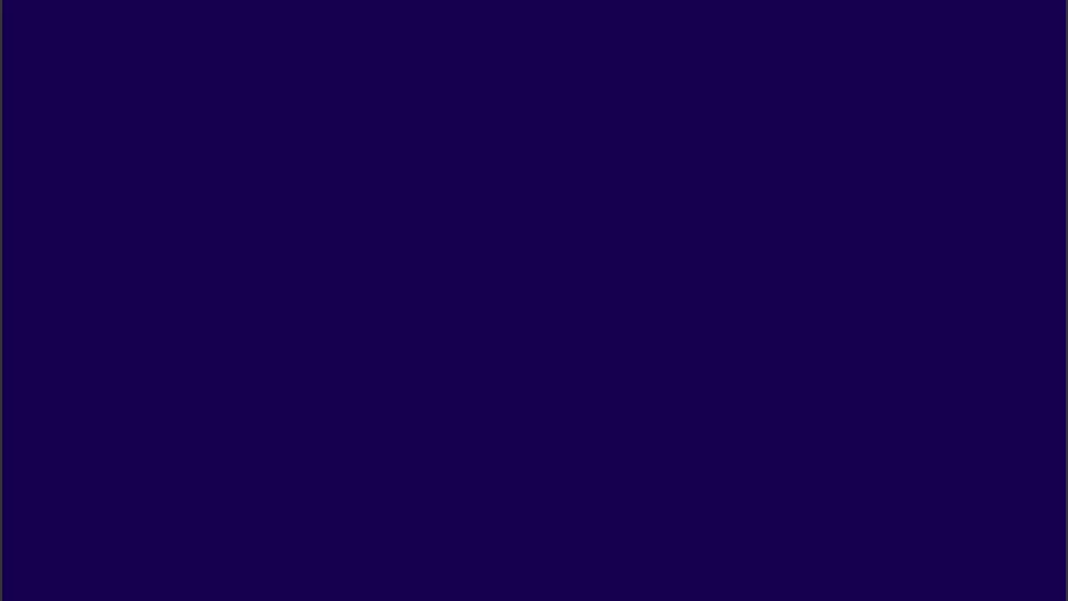
left_click(812, 472)
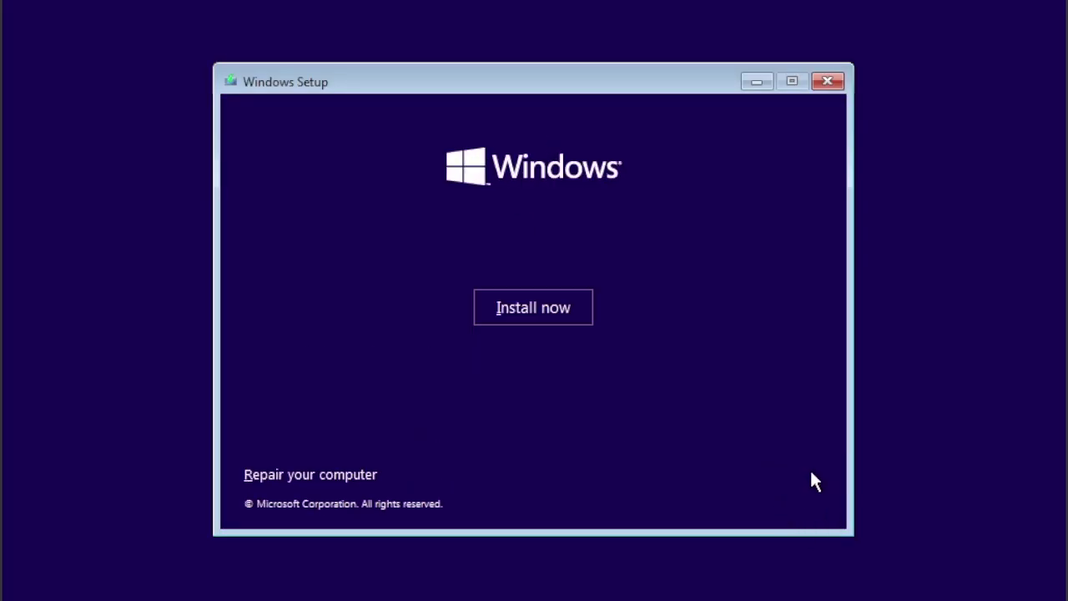
Step: Start the installation without a product key and select the Windows 10 Pro x86 edition
left_click(490, 315)
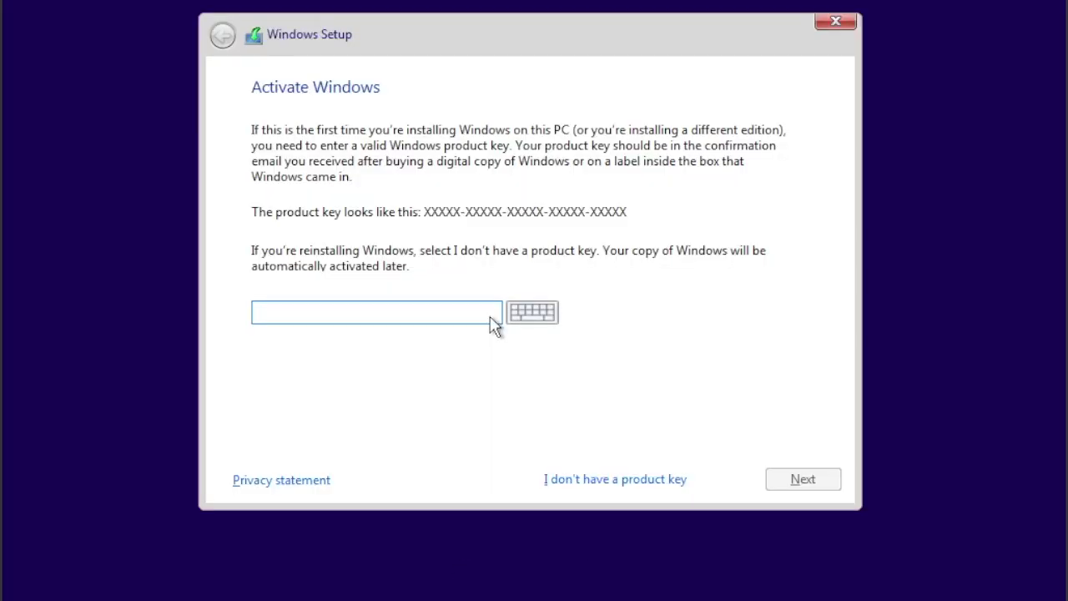
left_click(596, 477)
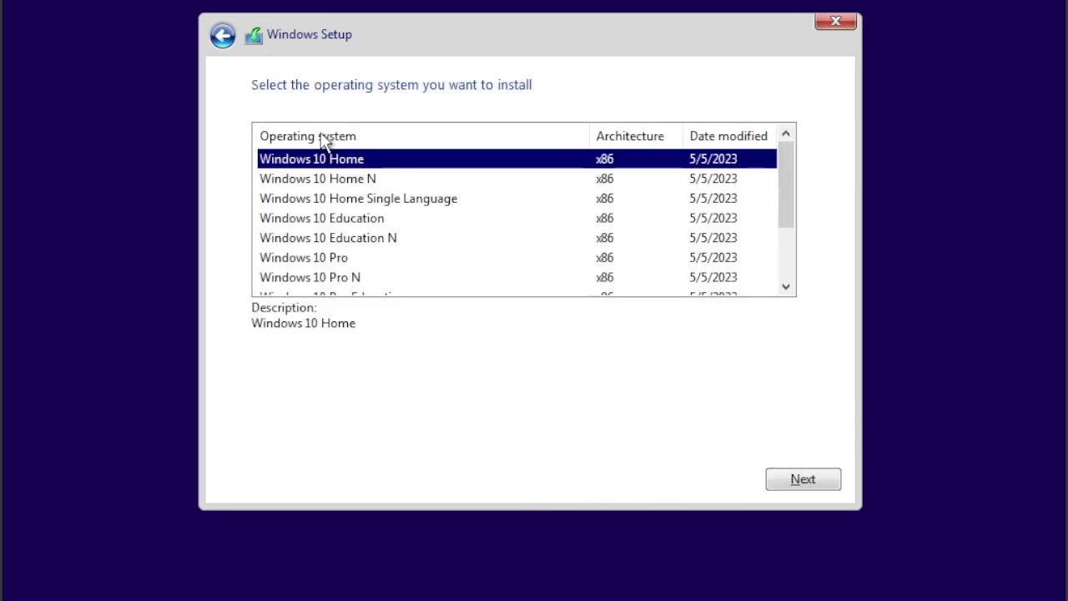
left_click(404, 259)
left_click(827, 480)
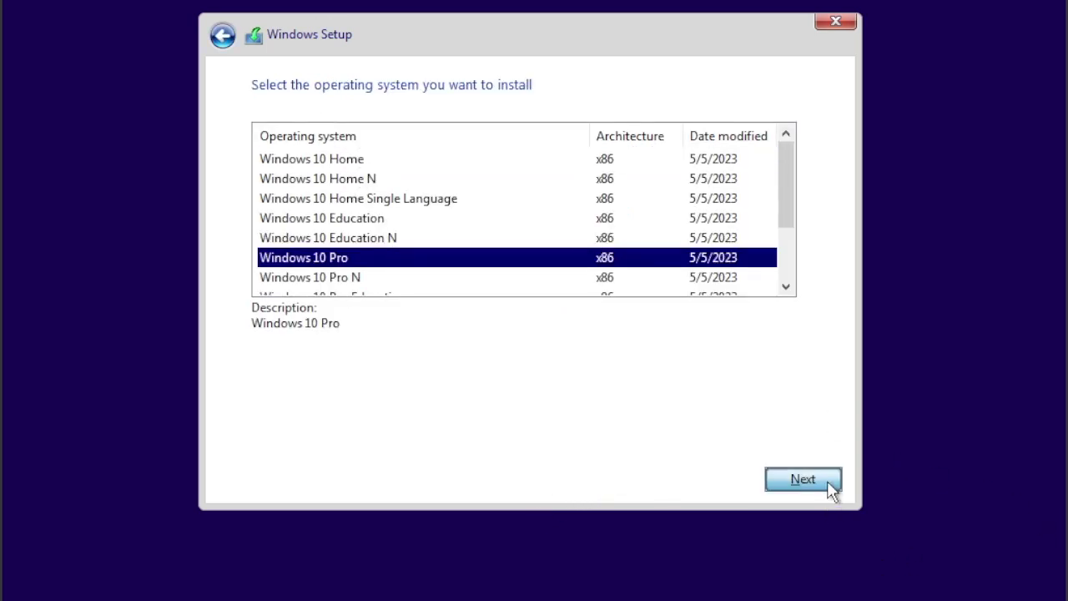
Step: Accept the license terms and choose the Custom: Install Windows only (advanced) installation type
scroll(639, 405, "down", 5)
left_click(379, 432)
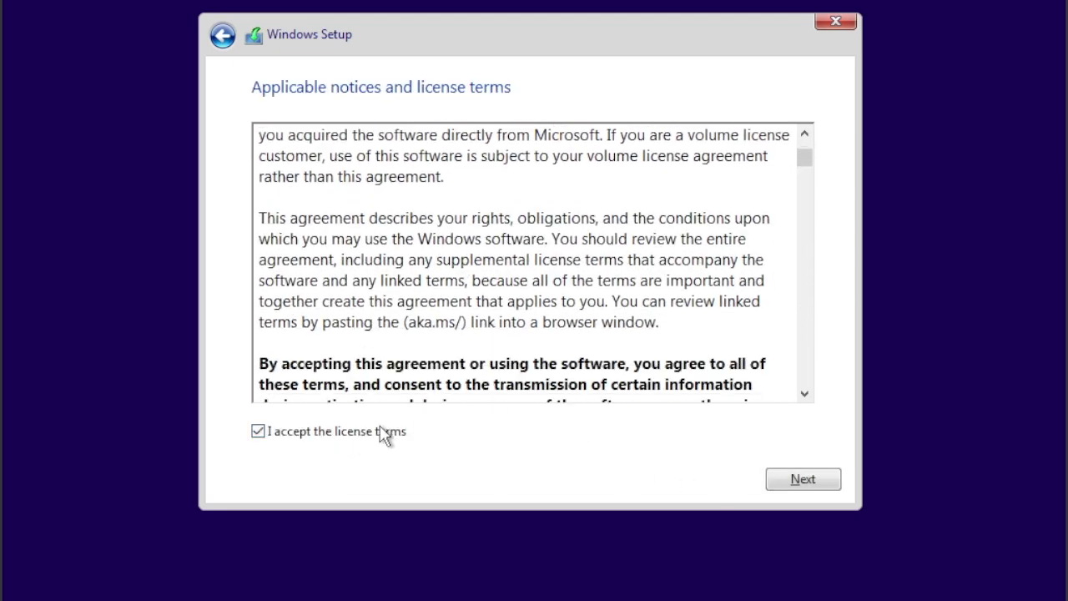
left_click(802, 483)
left_click(379, 262)
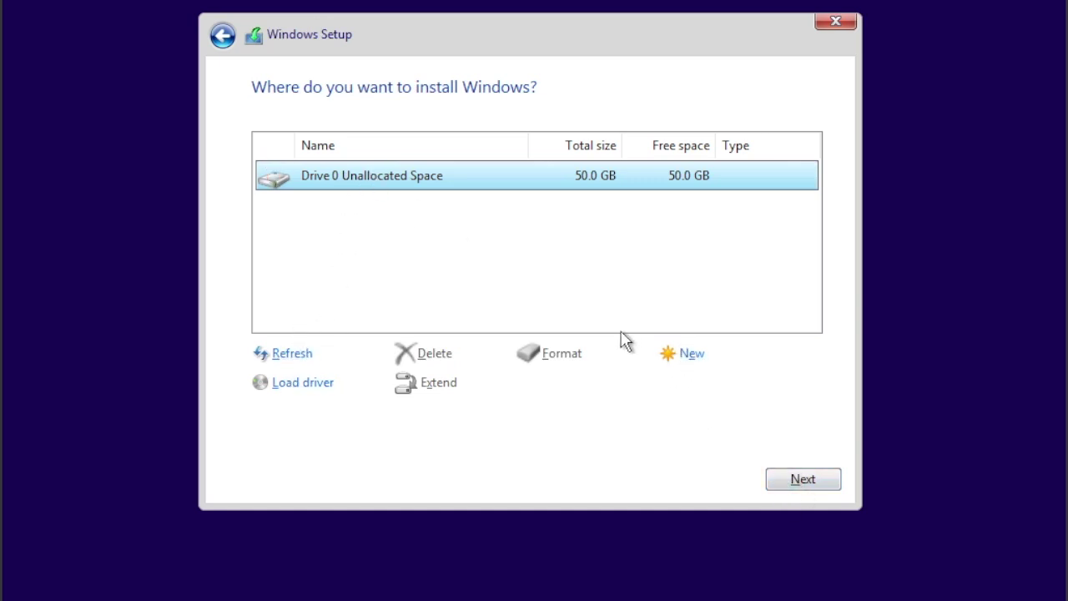
Step: Create a new 51200 MB partition on Drive 0's unallocated space and allow the additional system partitions
left_click(677, 354)
left_click(649, 382)
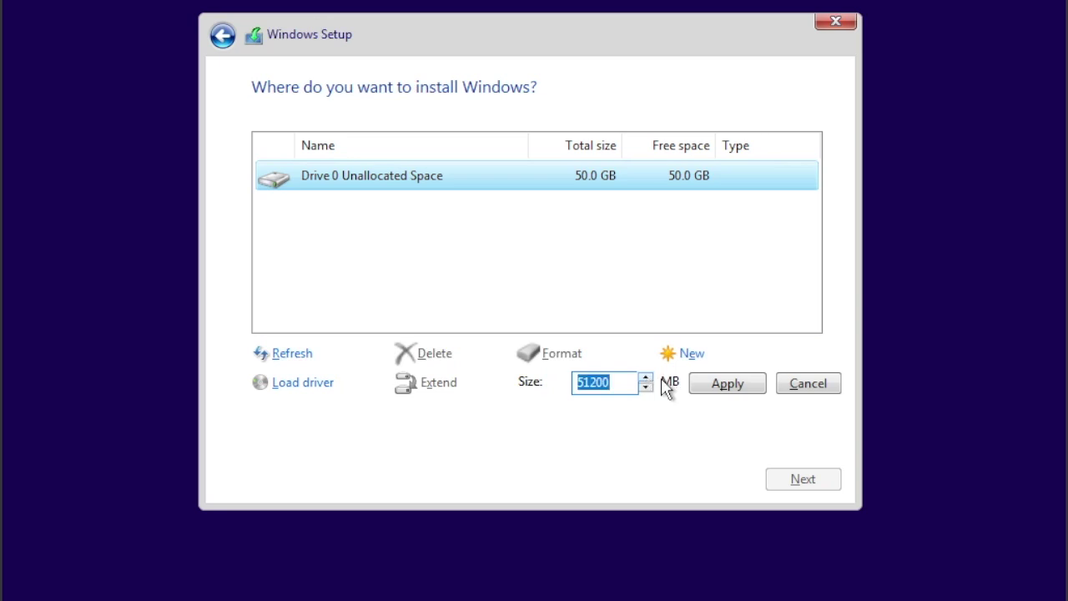
left_click(727, 390)
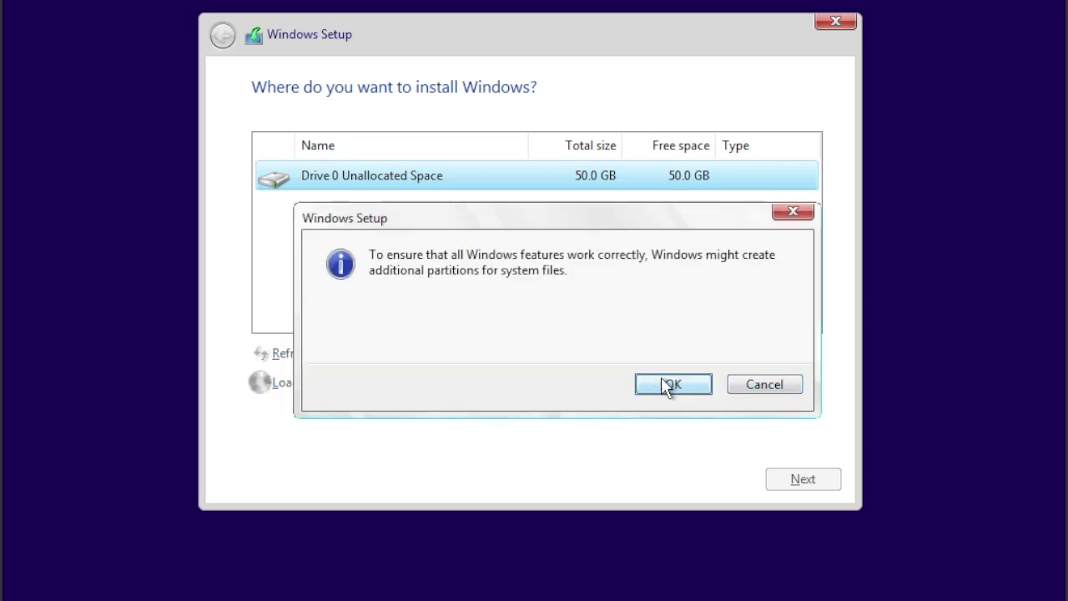
left_click(667, 386)
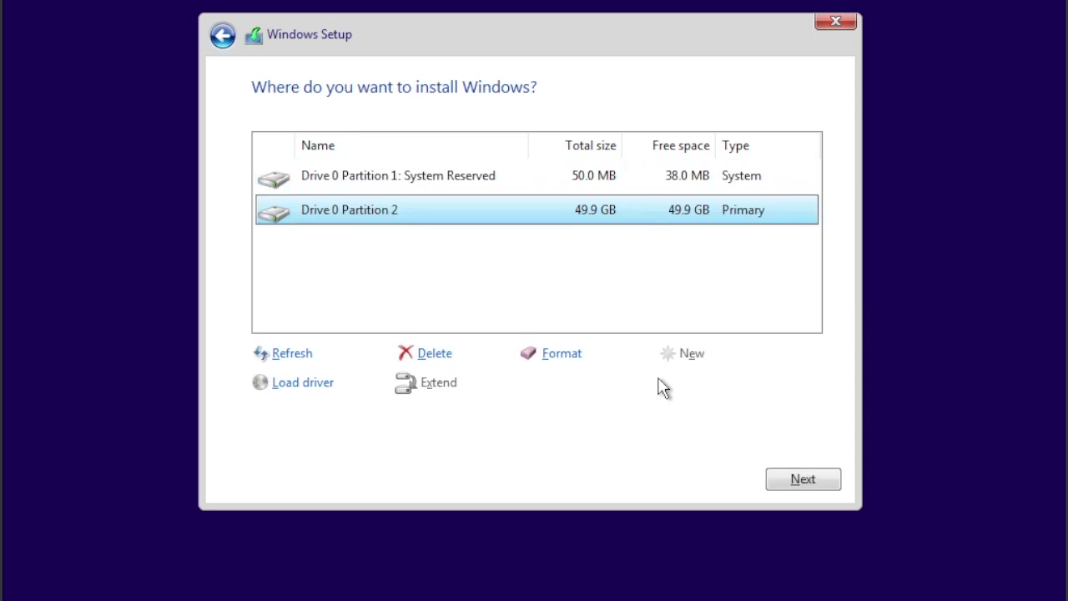
left_click(265, 383)
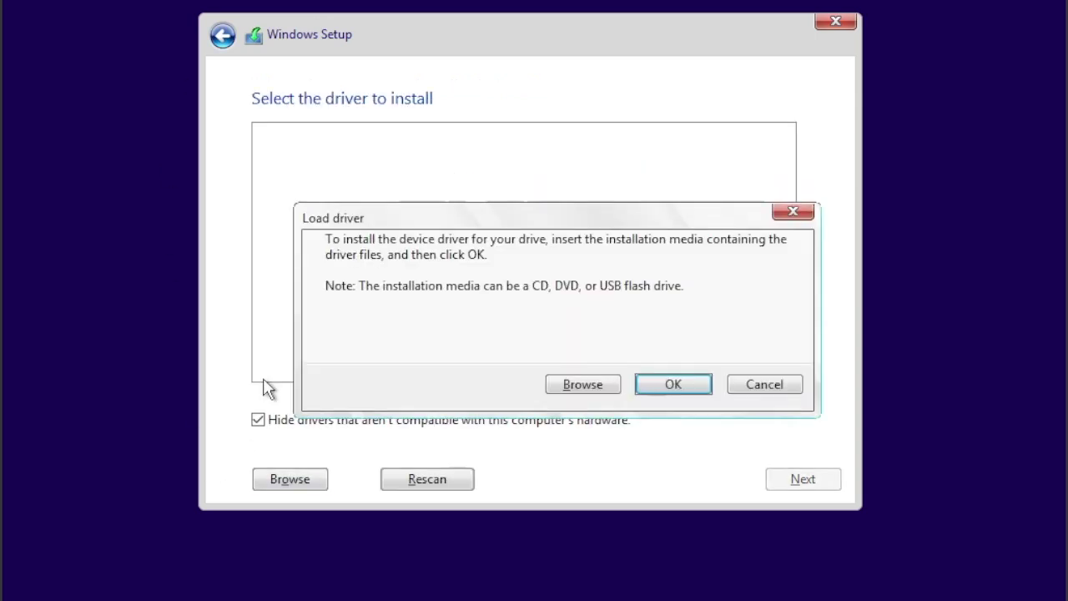
left_click(581, 384)
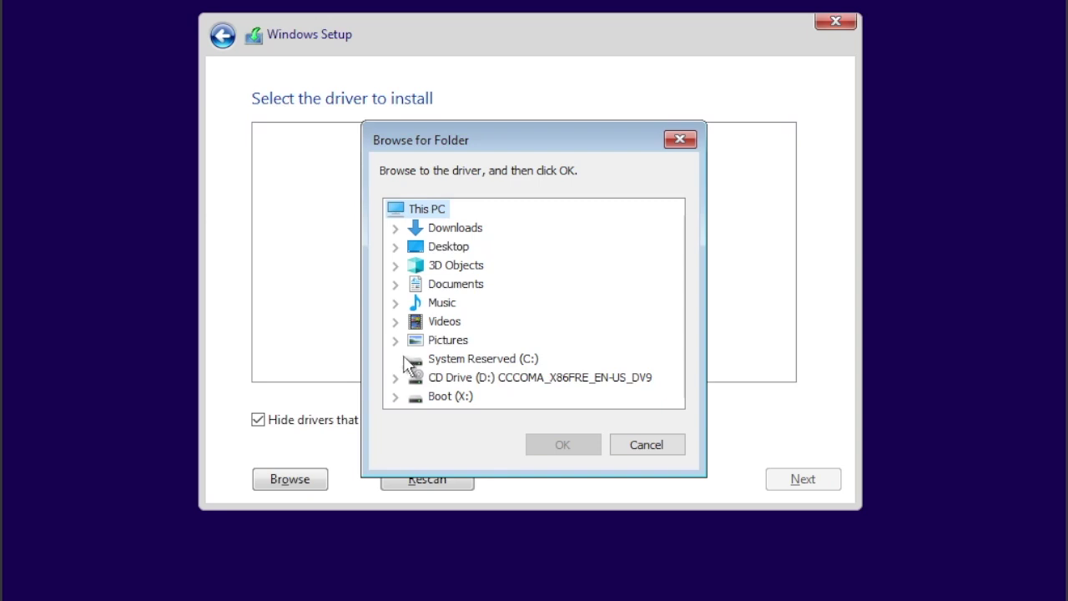
left_click(679, 139)
left_click(220, 35)
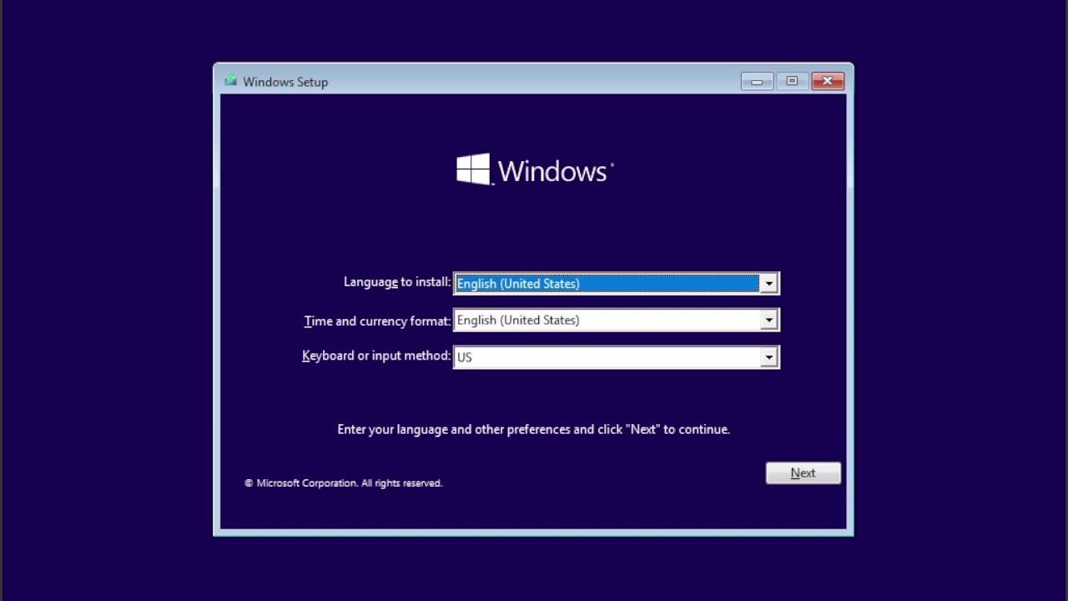
Step: Open the Command Prompt through the Repair your computer troubleshooting options and launch notepad from it
left_click(794, 474)
left_click(371, 478)
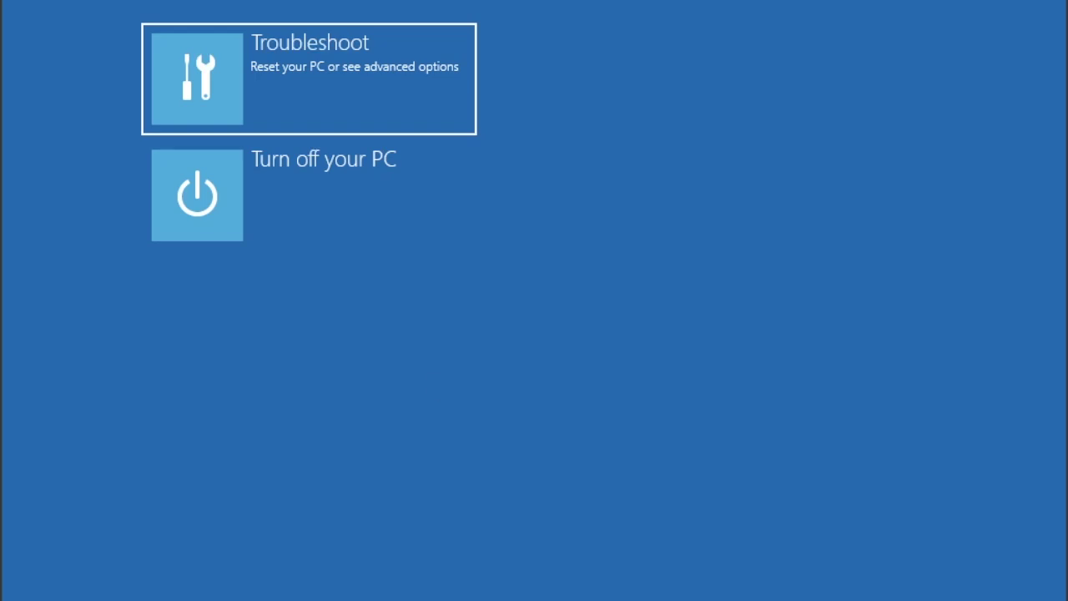
left_click(258, 58)
left_click(397, 247)
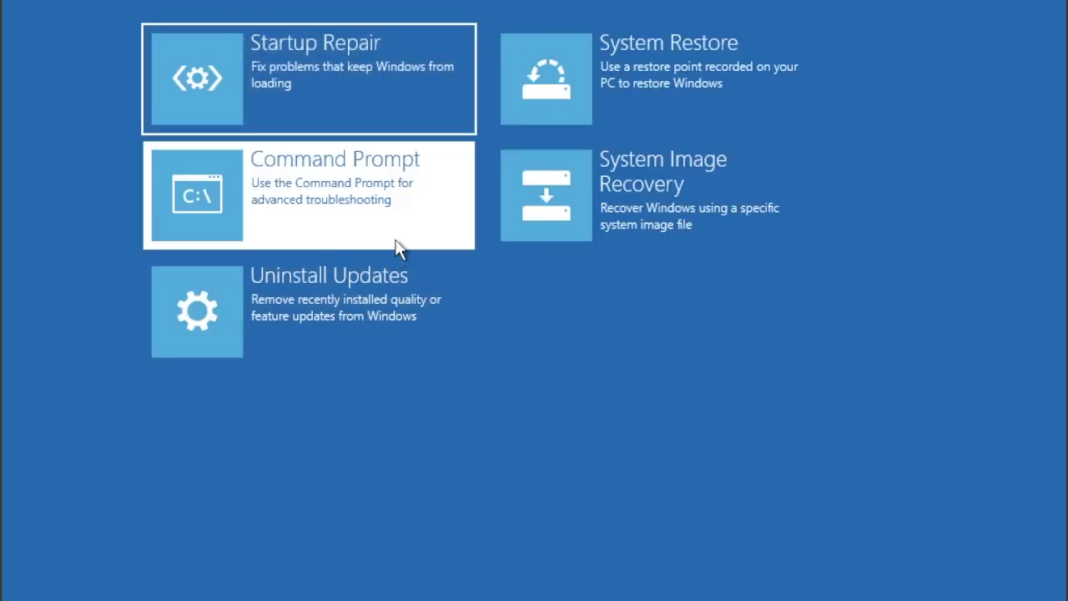
type("notepad")
key("Return")
Step: Open Notepad's Save As dialog and browse This PC's drives for Local Disk (D:)
left_click(107, 24)
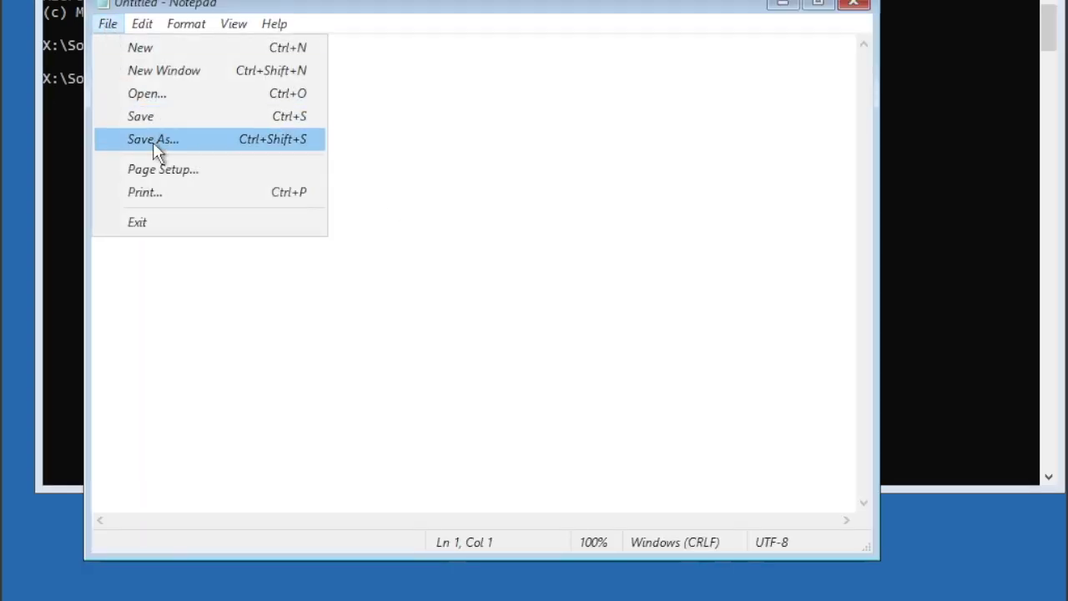
left_click(153, 139)
left_click(152, 259)
scroll(400, 325, "down", 5)
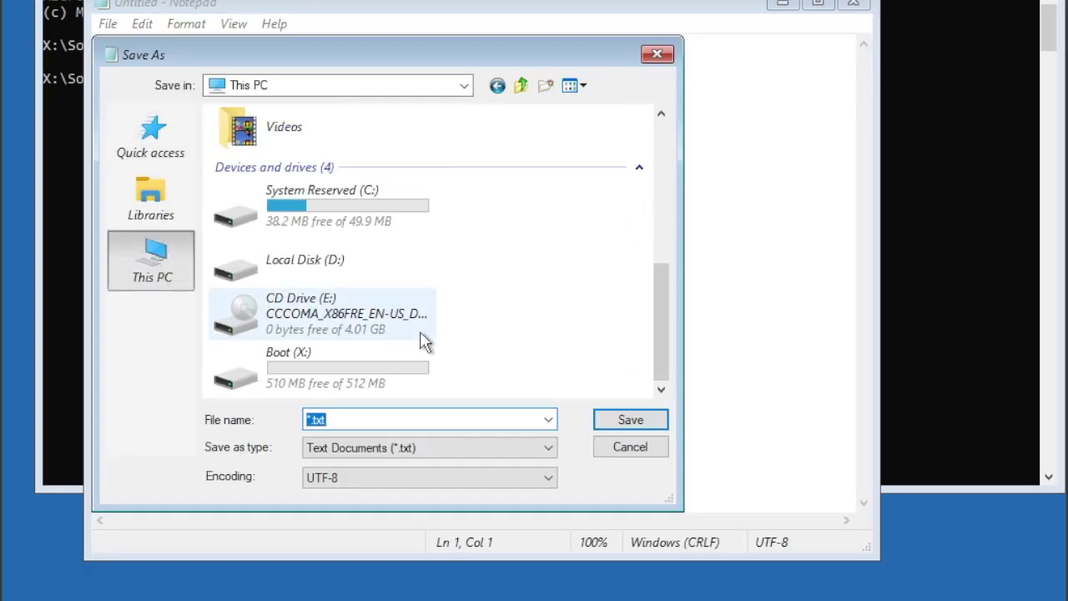
left_click(339, 262)
double_click(399, 223)
left_click(159, 274)
left_click(376, 259)
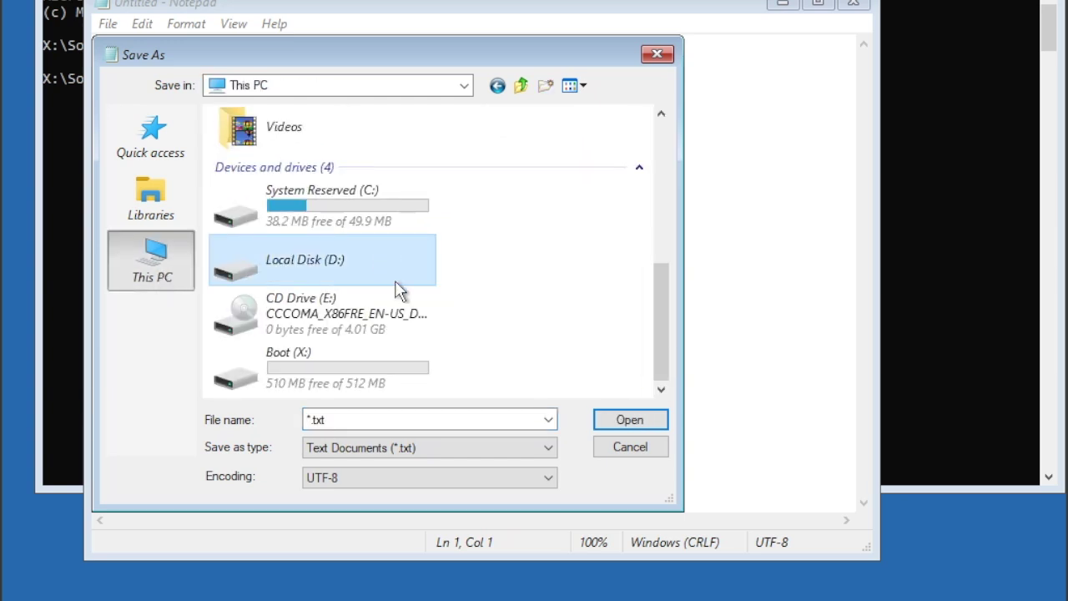
Step: Quick-format drive D: as NTFS with a 4096-byte allocation unit and the volume label local Disk
double_click(400, 269)
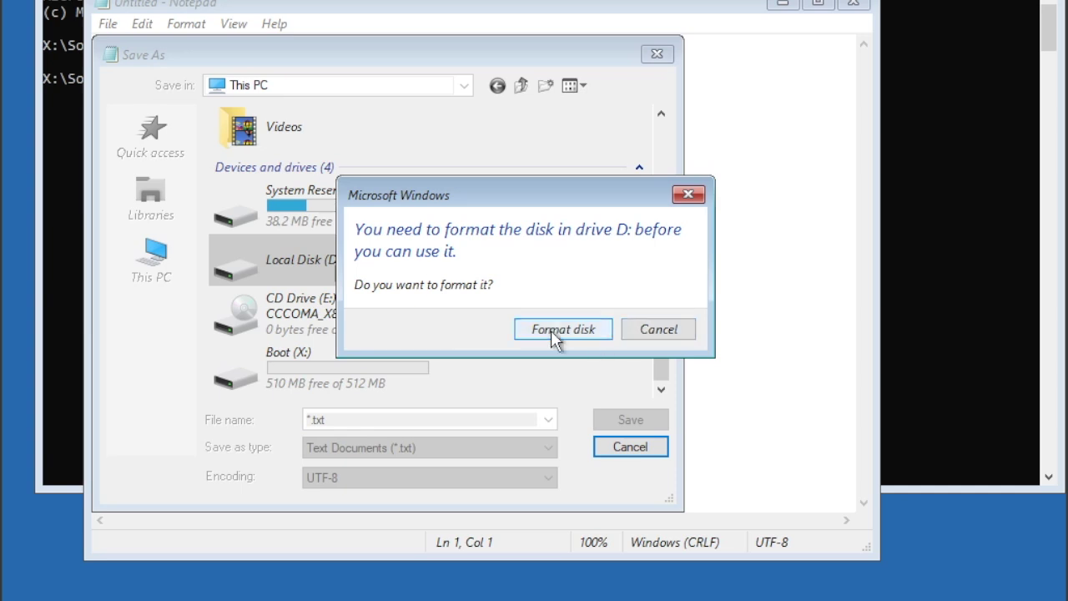
left_click(550, 329)
left_click(317, 430)
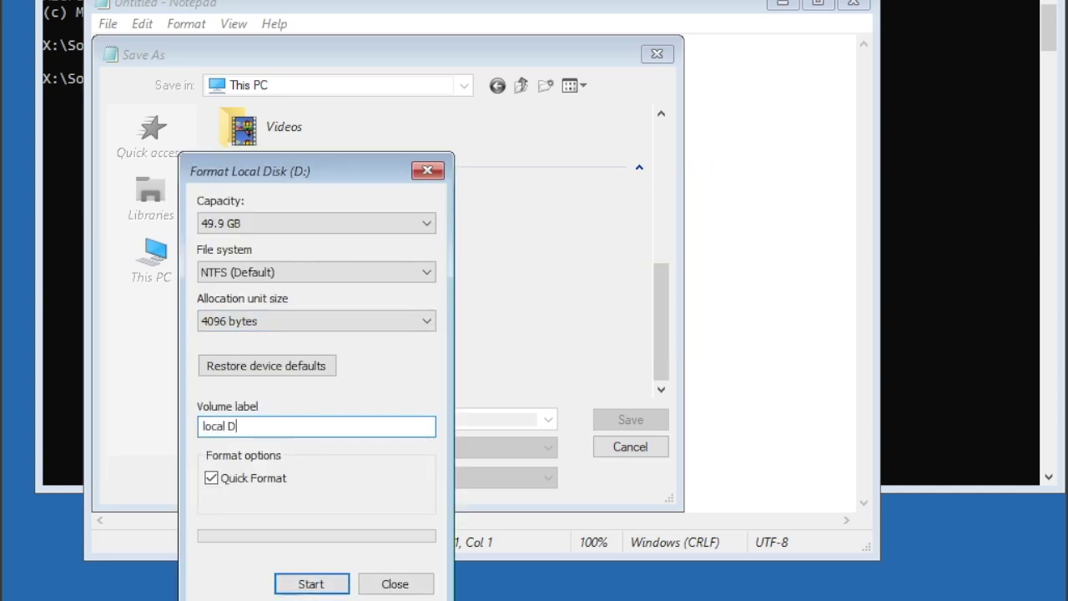
key("Return")
left_click(564, 313)
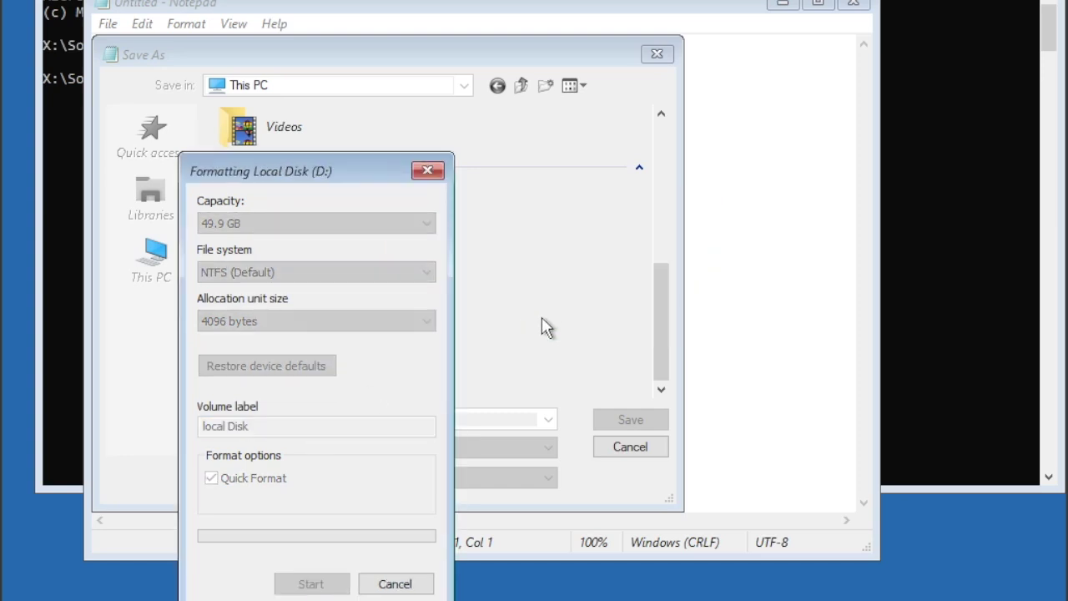
left_click(634, 304)
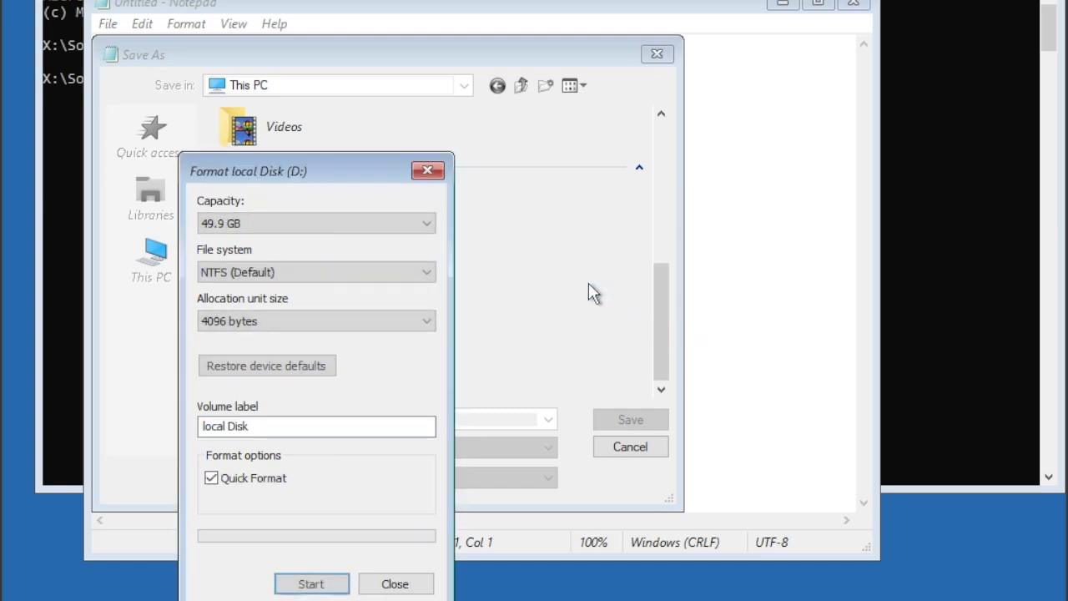
left_click(427, 170)
Step: Create a new folder in the root of drive D: and reopen the drive to refresh its listing
scroll(284, 292, "down", 5)
double_click(377, 249)
right_click(378, 251)
mouse_move(406, 457)
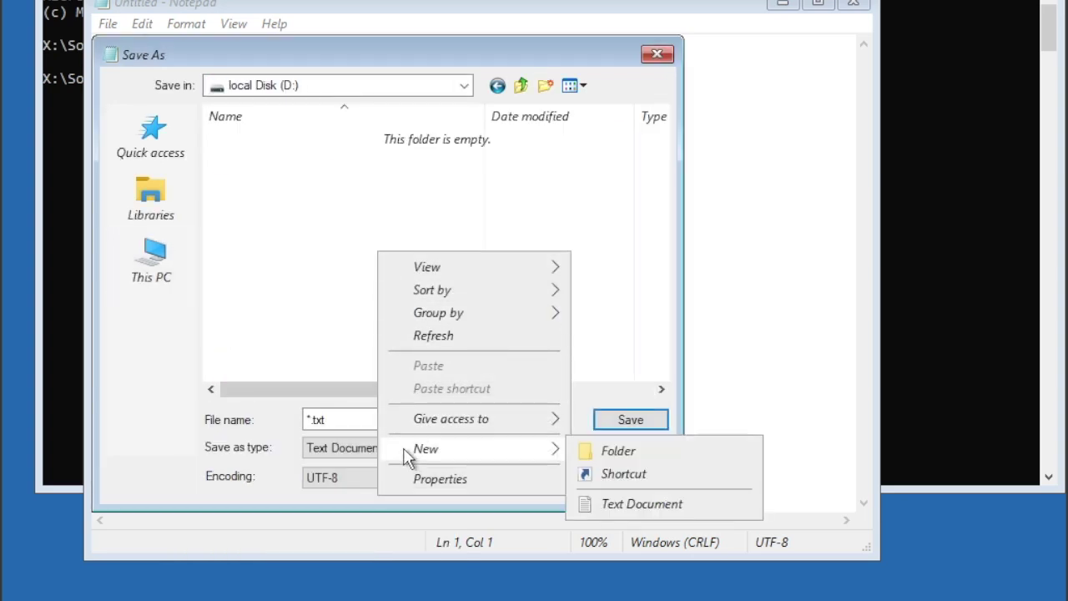
left_click(630, 452)
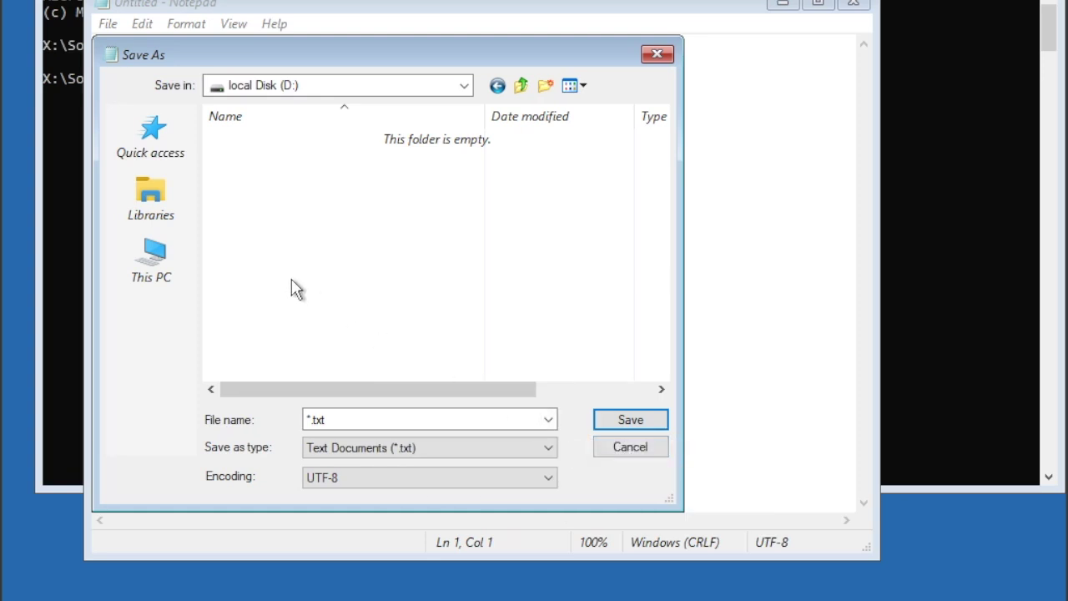
left_click(150, 279)
scroll(338, 284, "down", 5)
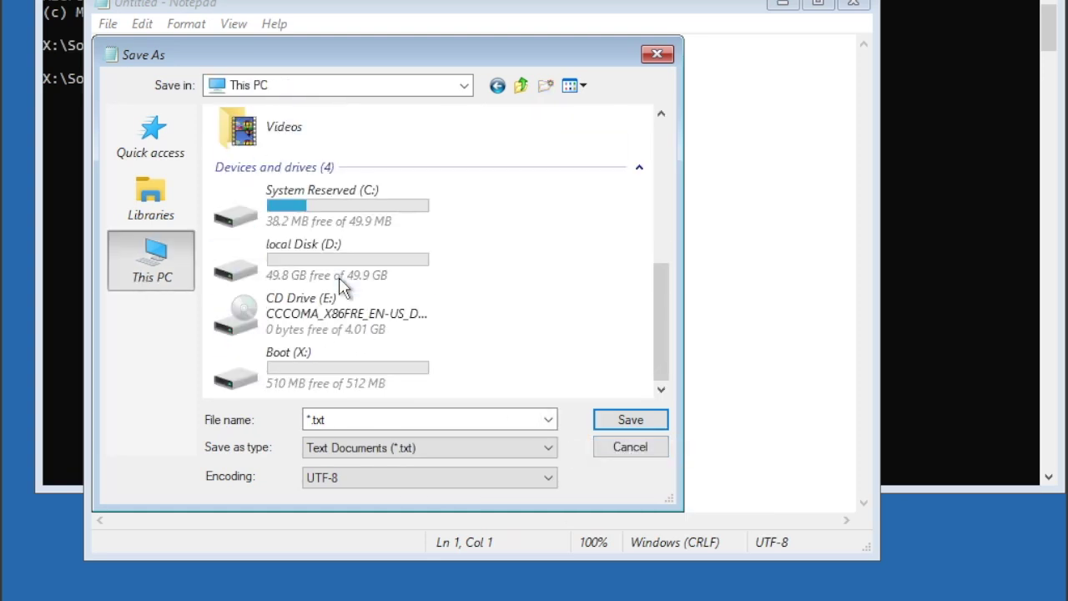
double_click(339, 258)
Step: Try three times to rename the new folder on drive D: to nul
right_click(422, 139)
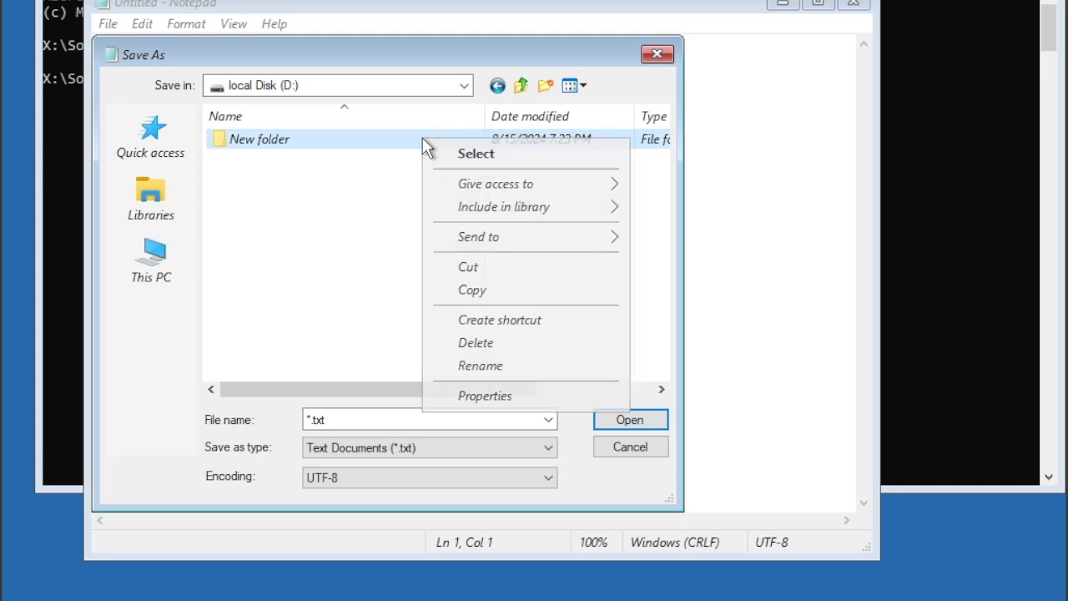
left_click(461, 369)
type("nul")
key("Return")
left_click(643, 321)
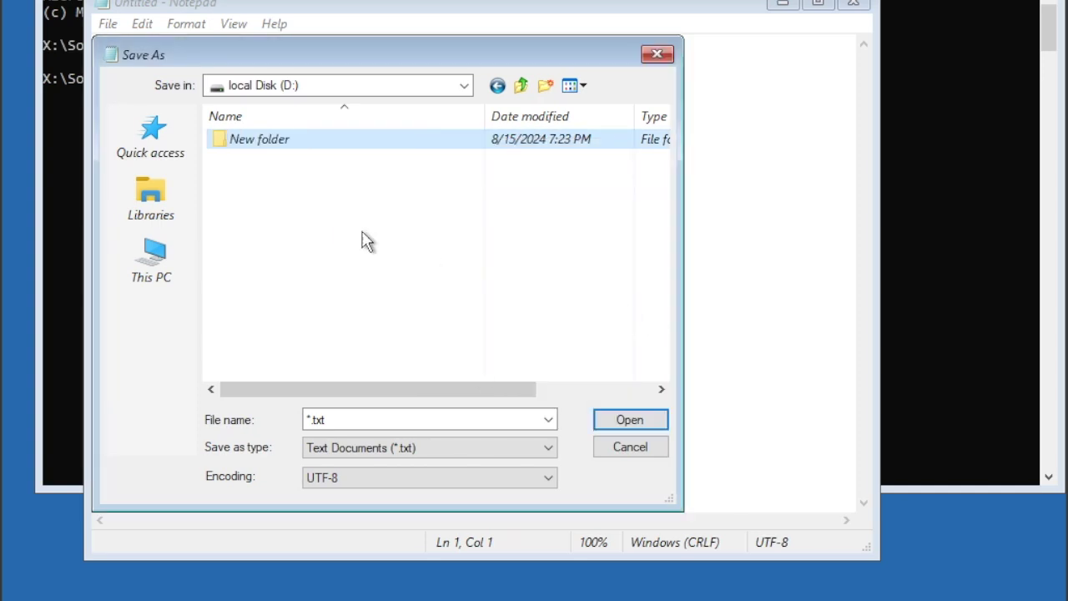
right_click(332, 148)
left_click(408, 368)
type("nu")
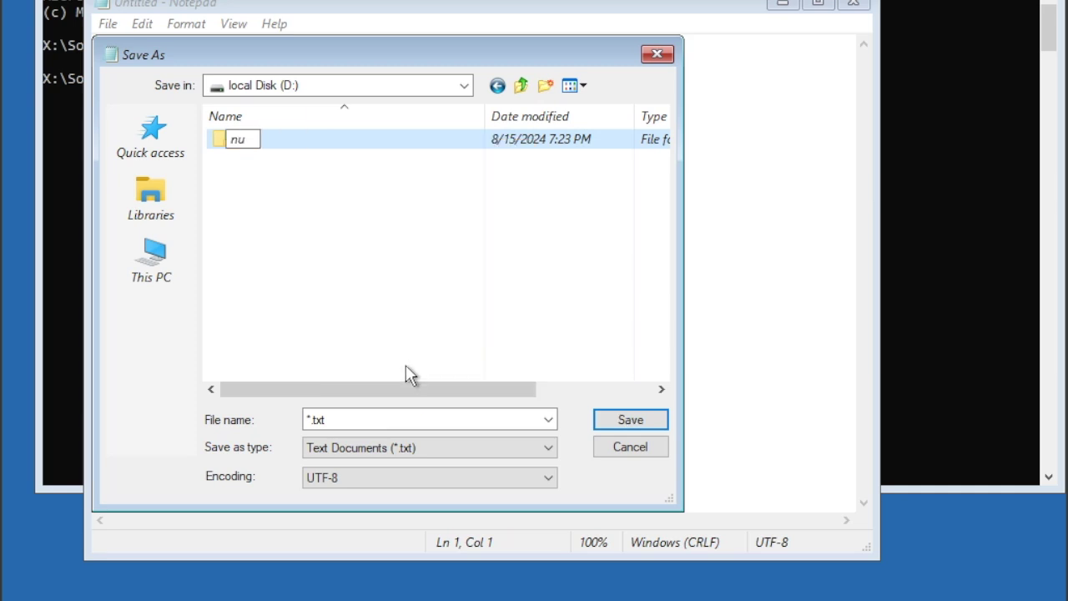
type("l")
key("Return")
left_click(657, 309)
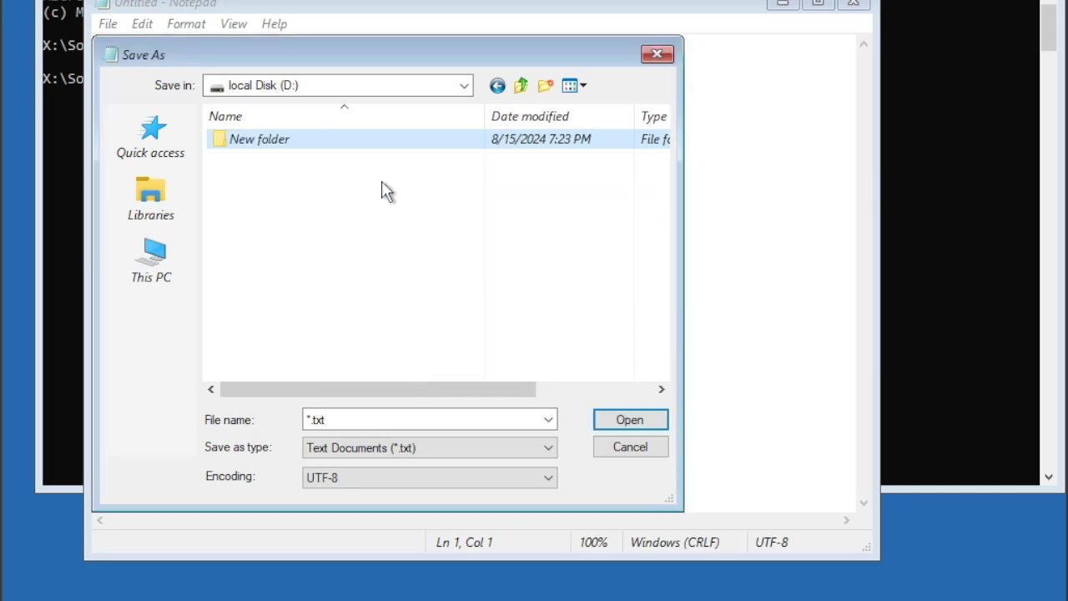
right_click(315, 141)
left_click(373, 371)
type("nul")
key("Return")
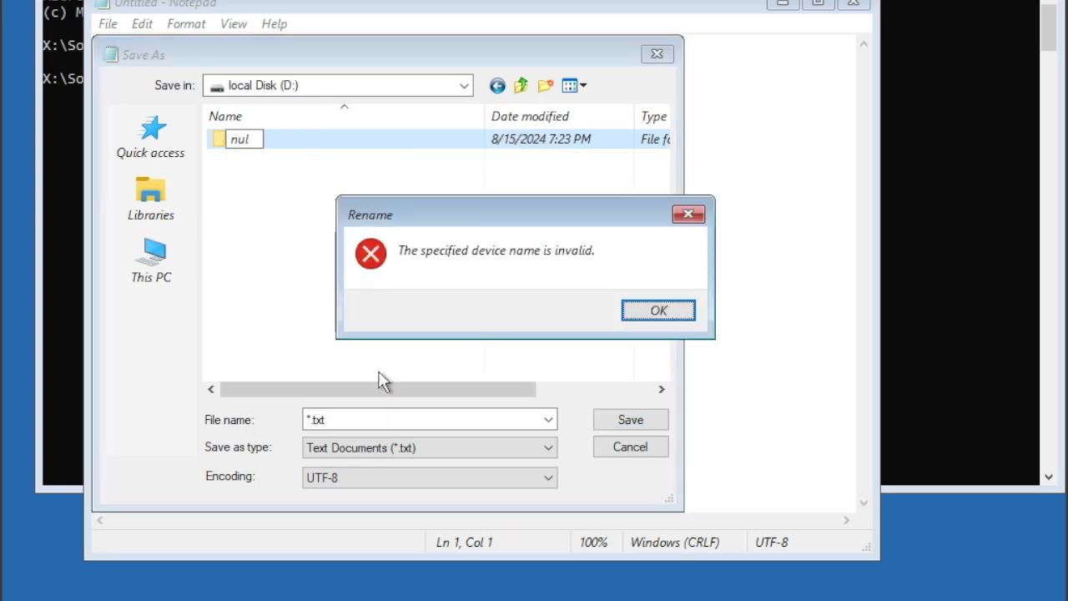
left_click(641, 307)
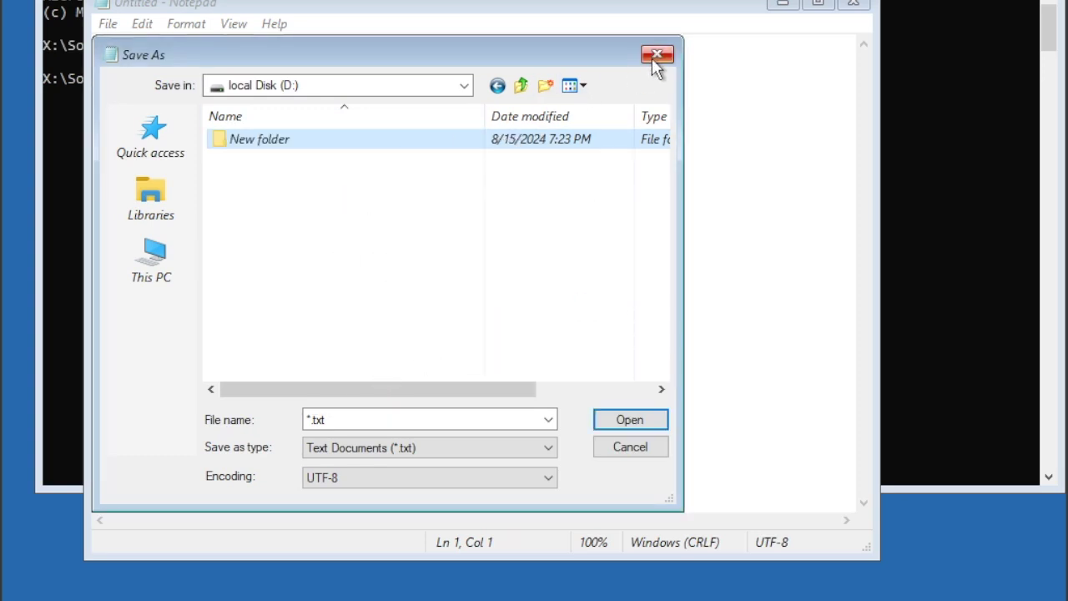
Step: Try to delete the new folder from drive D: and close the Save As dialog
right_click(353, 138)
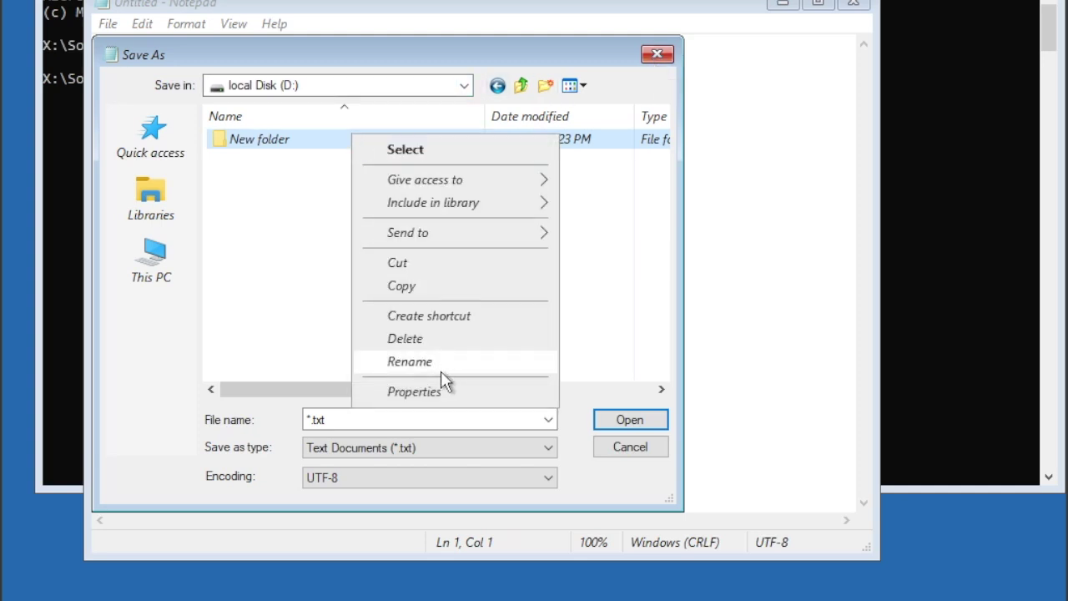
left_click(446, 337)
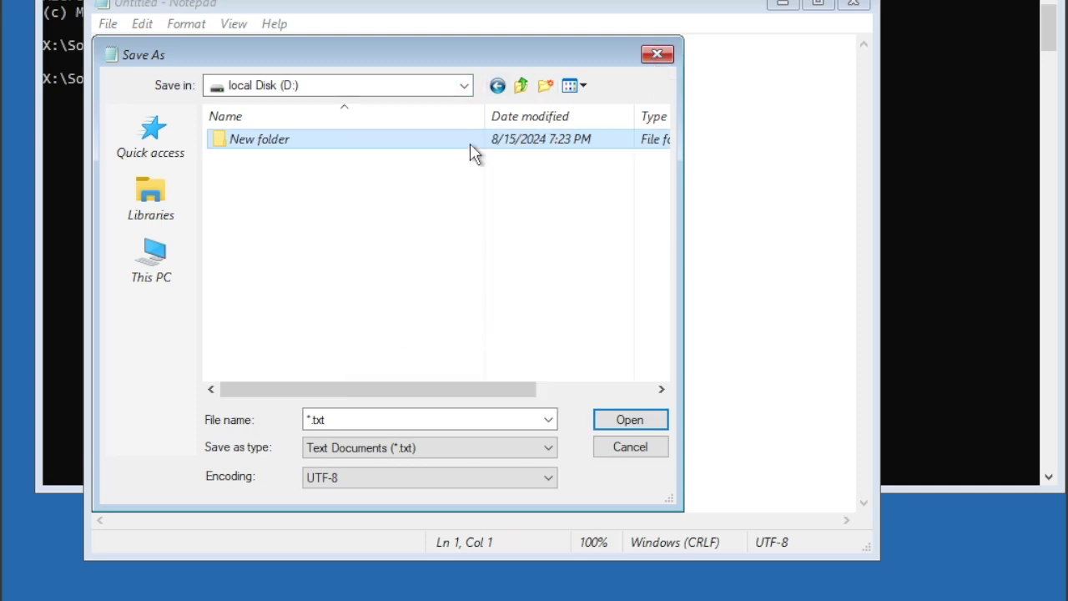
right_click(472, 142)
left_click(479, 354)
left_click(681, 367)
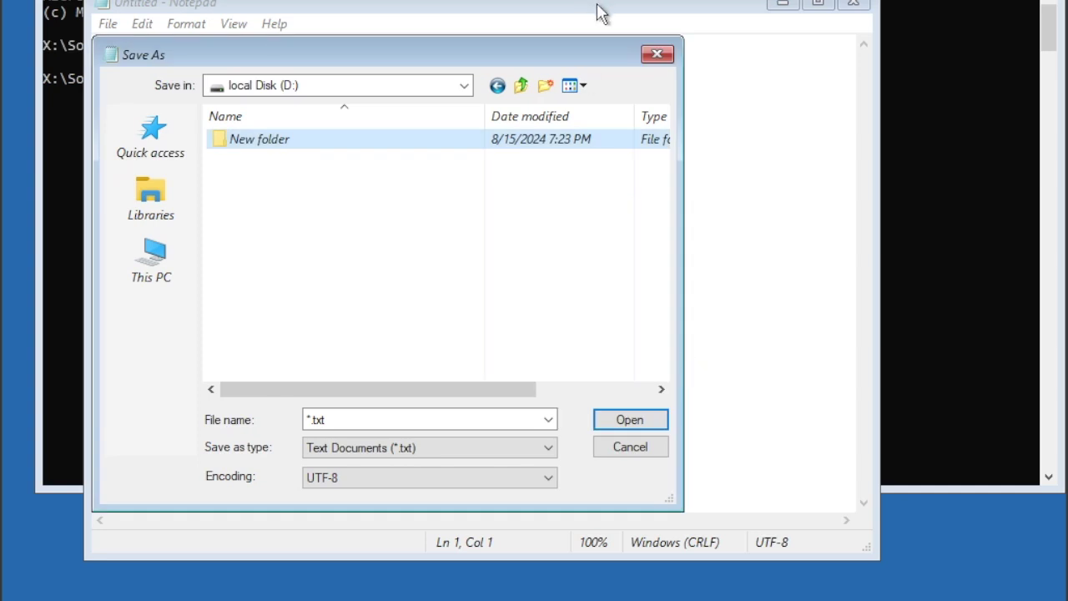
left_click(656, 53)
Step: Write "yeah we need C:/windows in C:/nul" in the blank Notepad document and close it without saving
type("yeah we need C")
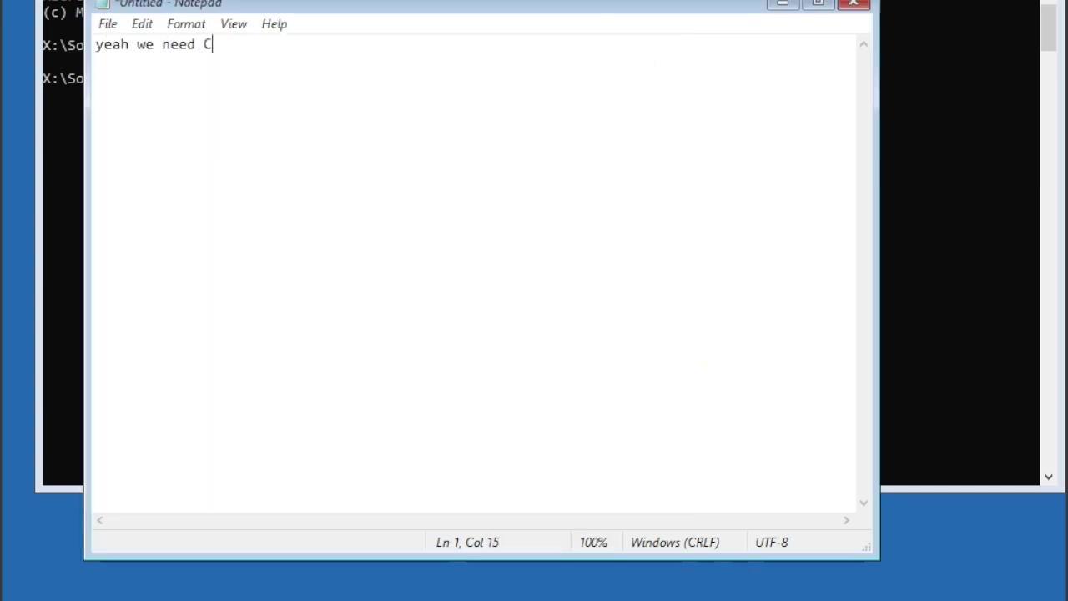
type(":/windows in C:/n")
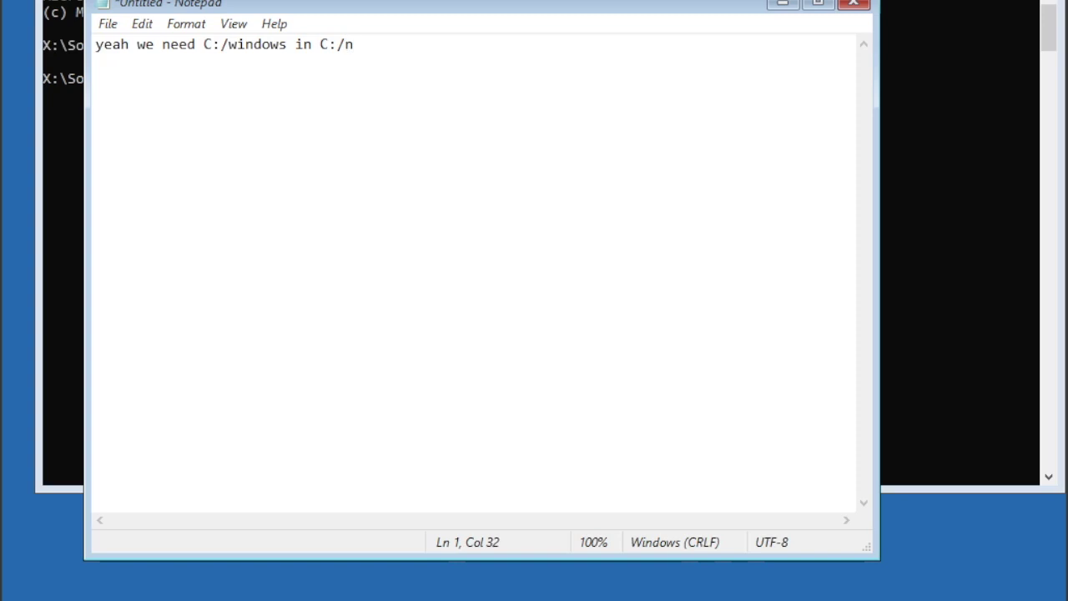
left_click(853, 3)
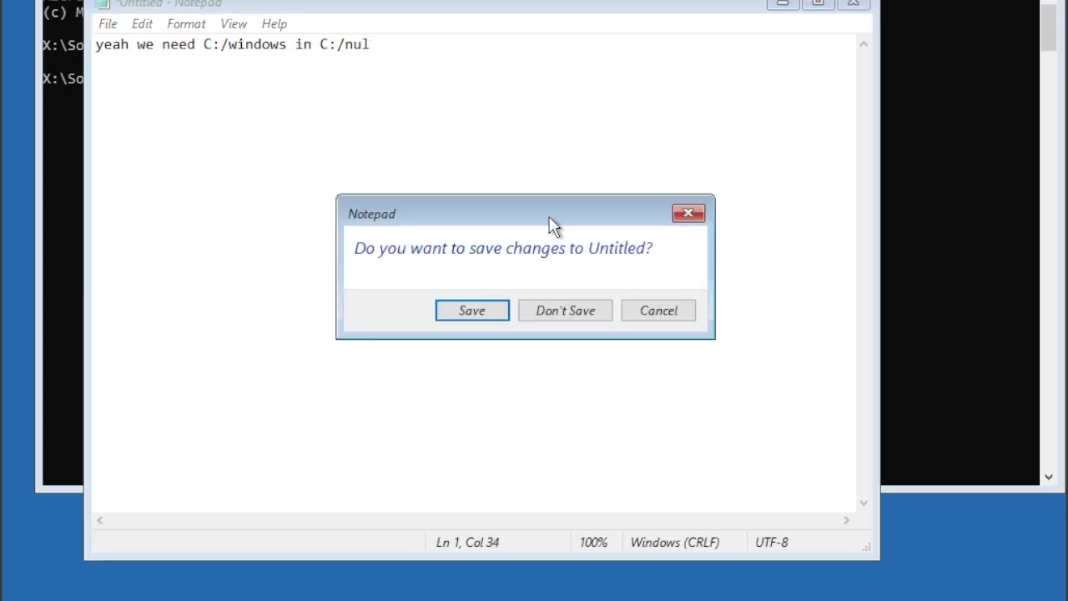
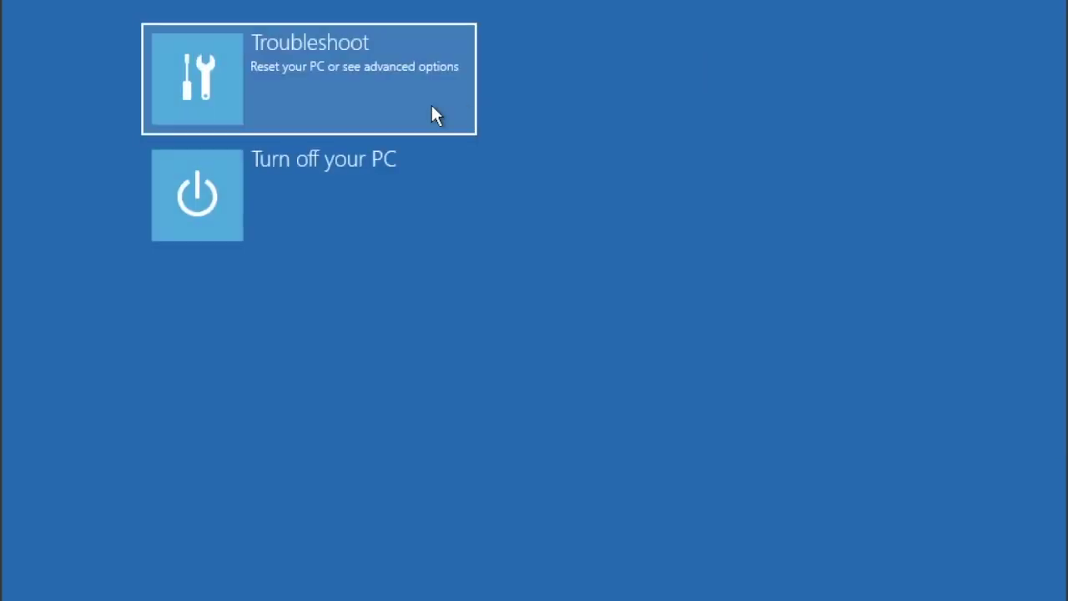
Step: Open the Command Prompt from the troubleshooting options and reboot into Windows Setup
left_click(201, 84)
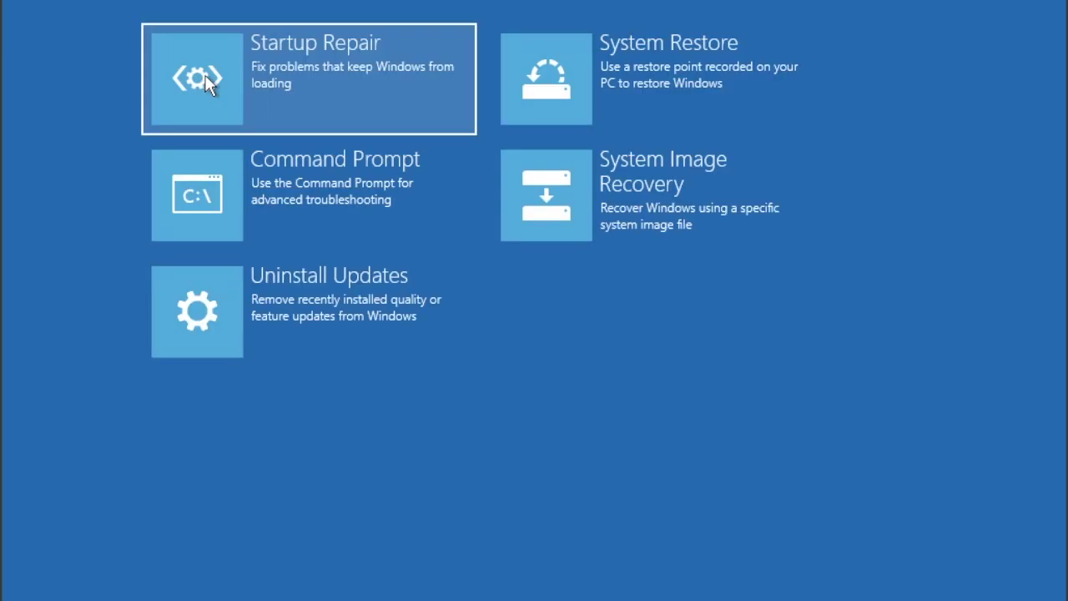
left_click(214, 167)
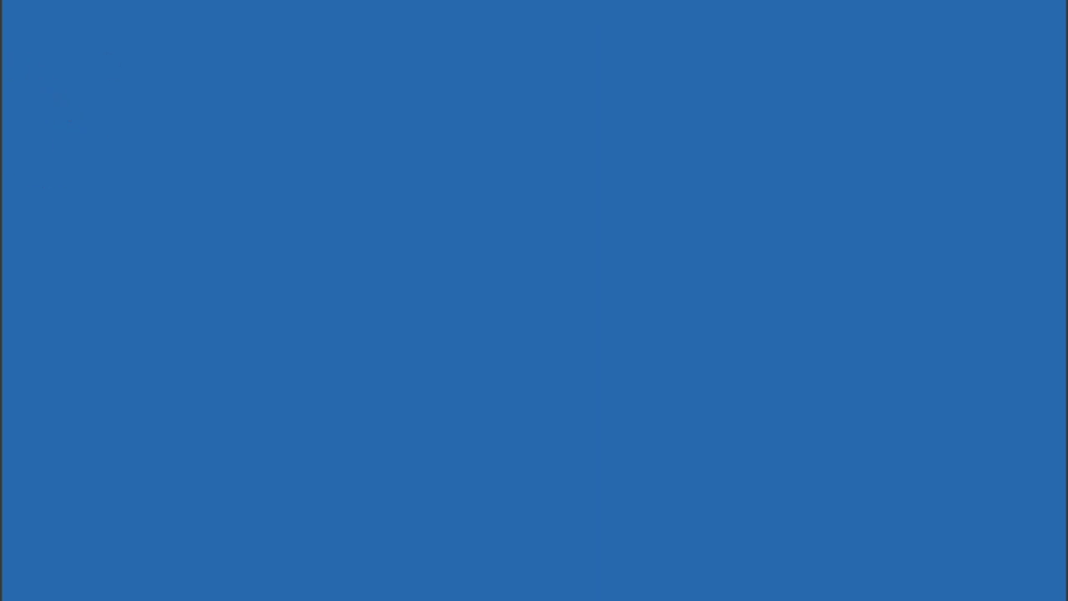
type("rebo")
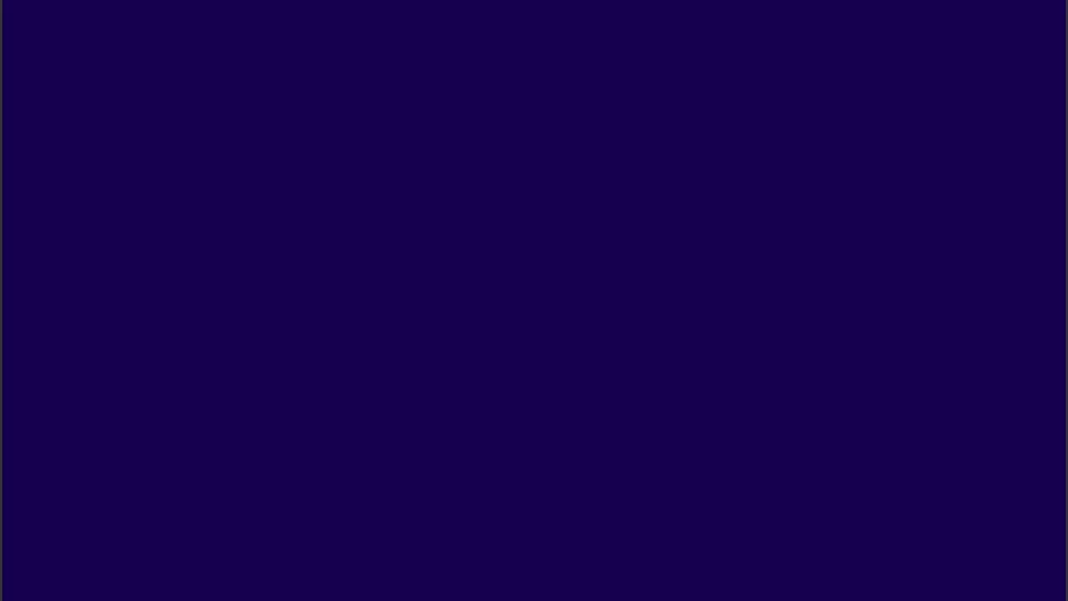
Step: Start the Windows installation again without a product key and select the Windows 10 Pro x86 edition
left_click(794, 477)
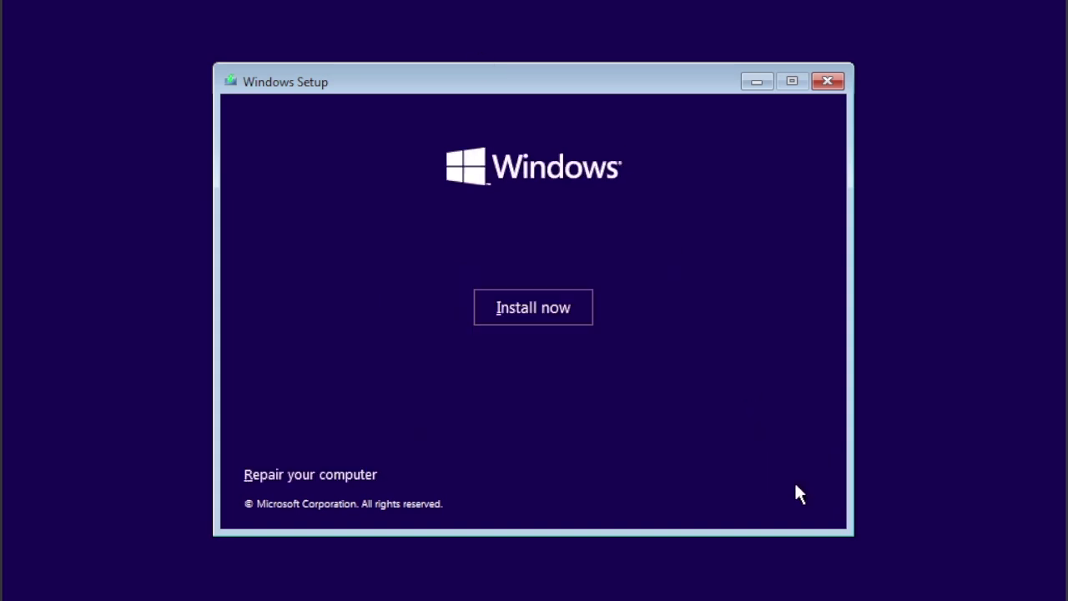
left_click(557, 310)
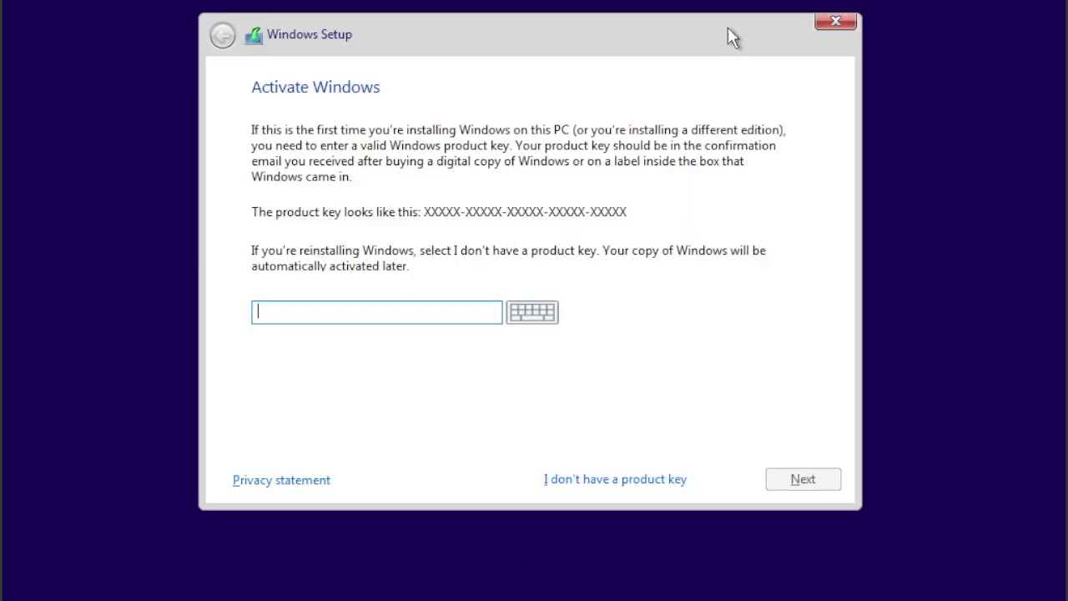
left_click(667, 480)
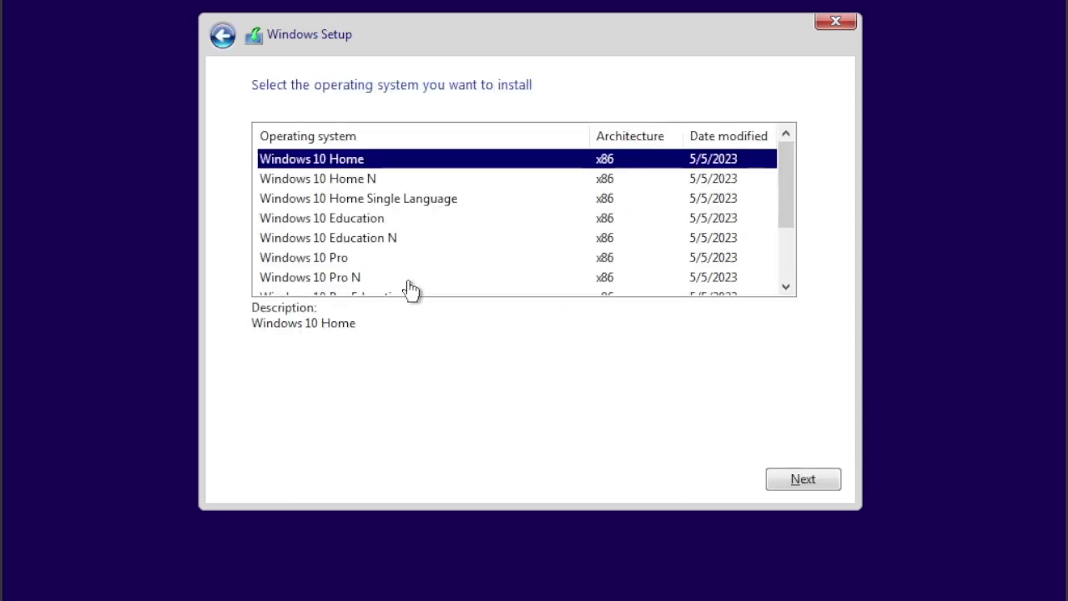
left_click(422, 261)
left_click(780, 482)
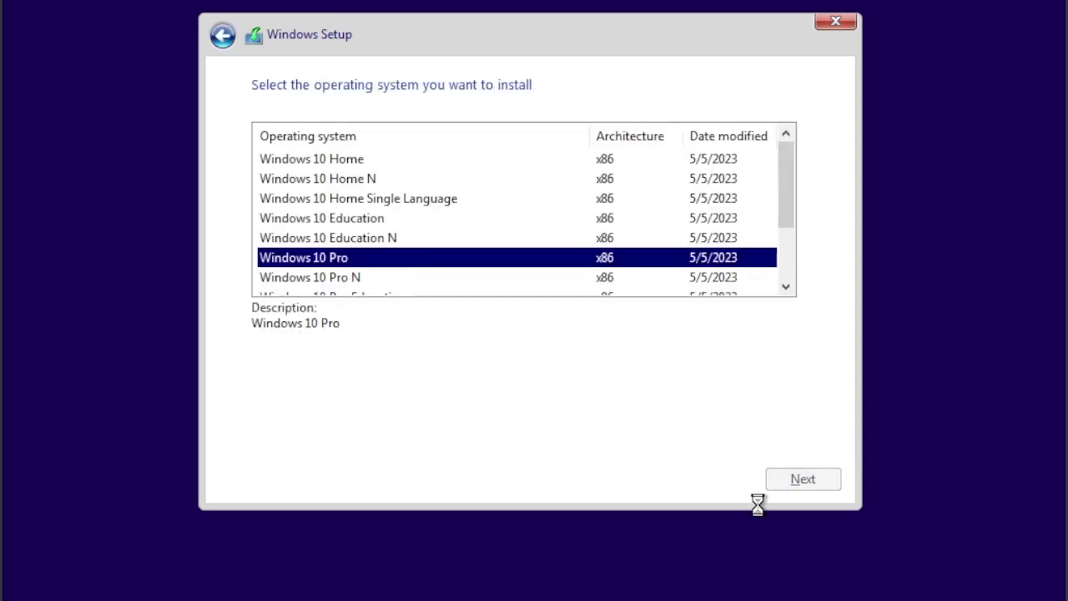
Step: Accept the license terms, install Windows on Drive 0 Partition 2 and restart the computer when the installation requests it
left_click(258, 431)
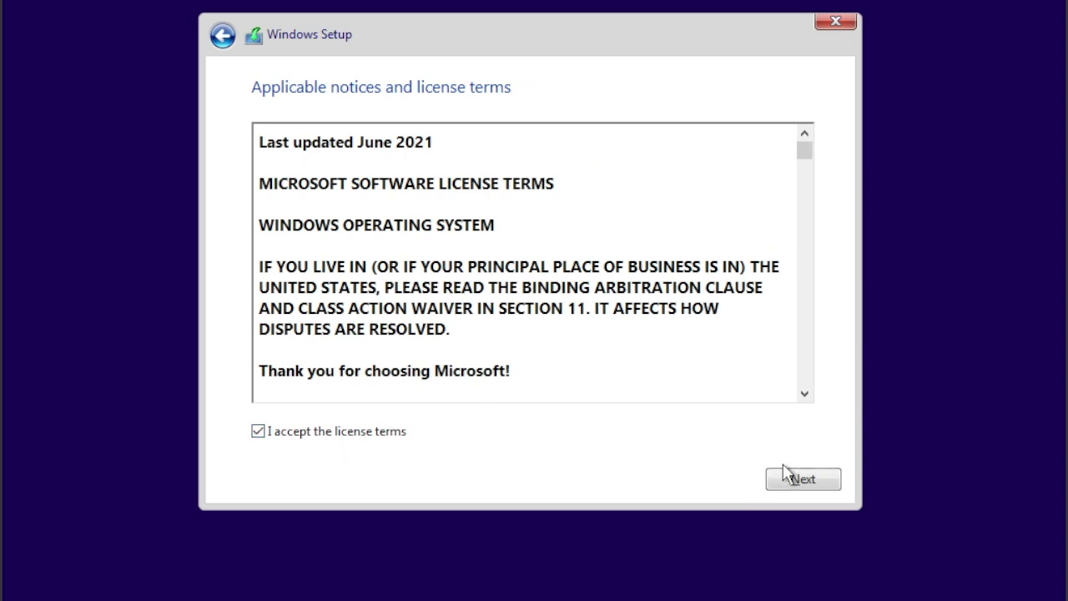
left_click(784, 476)
left_click(625, 291)
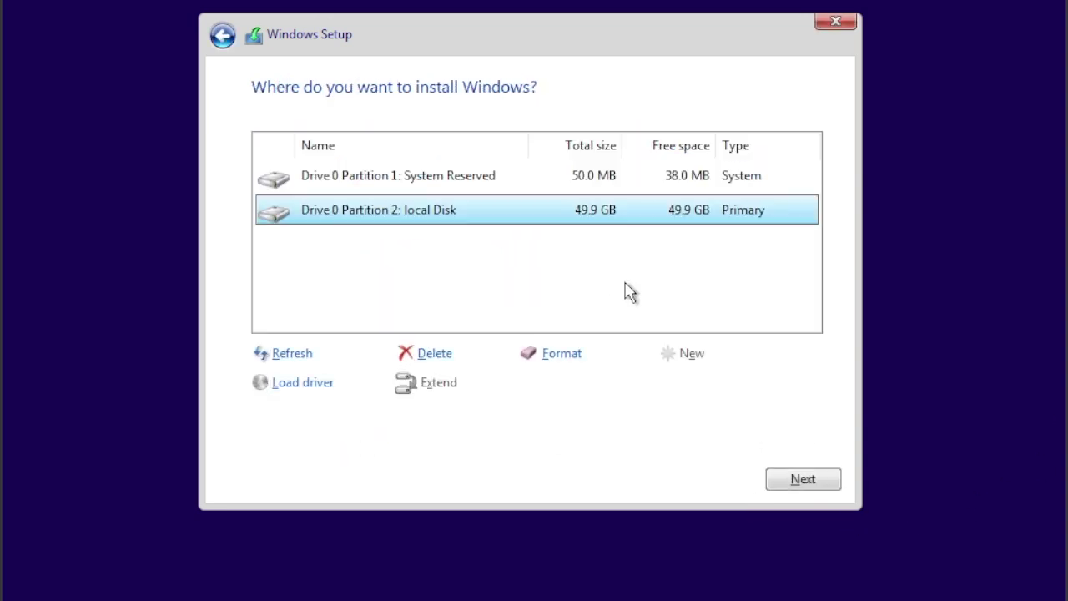
left_click(782, 482)
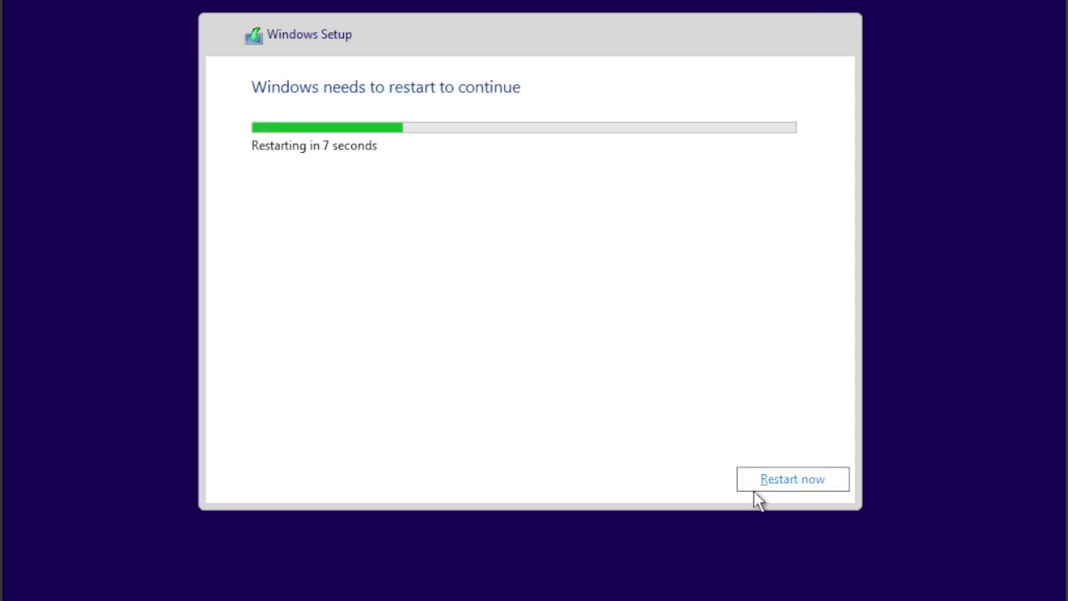
left_click(764, 480)
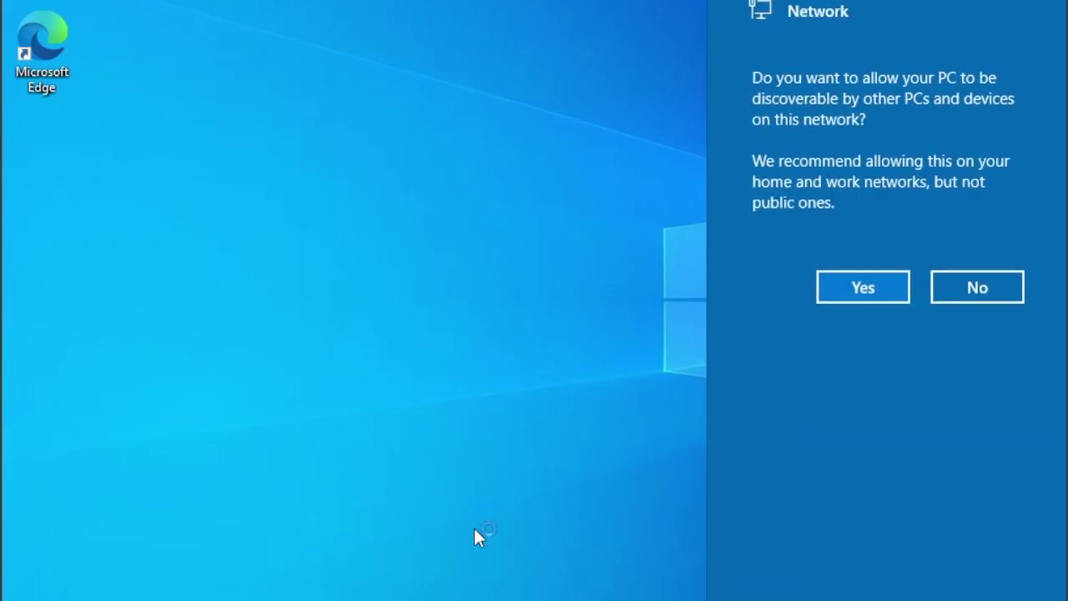
Step: Allow the PC to be discoverable on the network and open local Disk (C:) in File Explorer
left_click(846, 287)
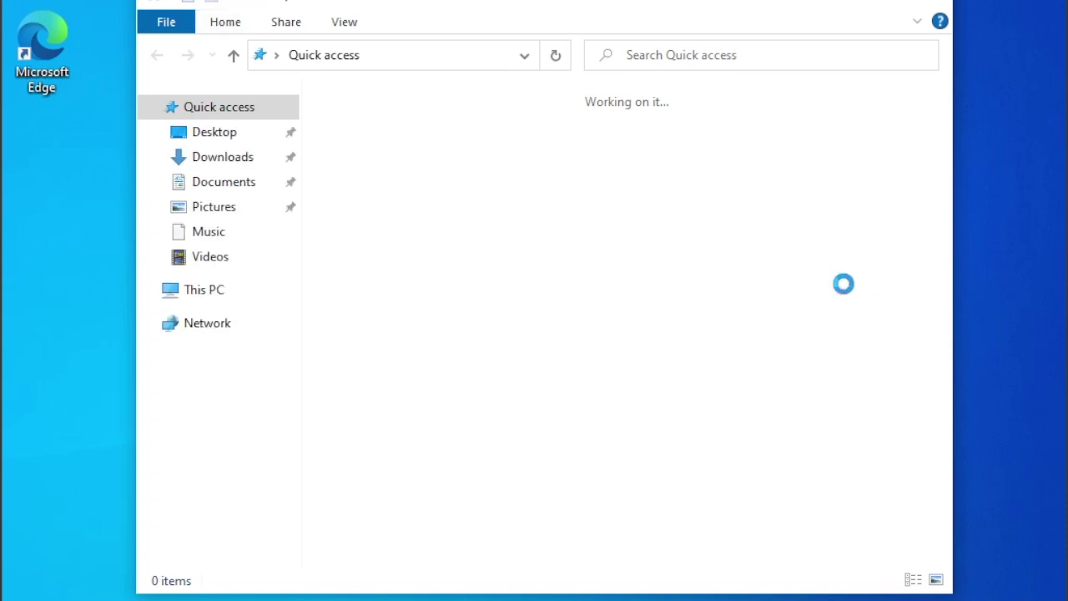
left_click(217, 292)
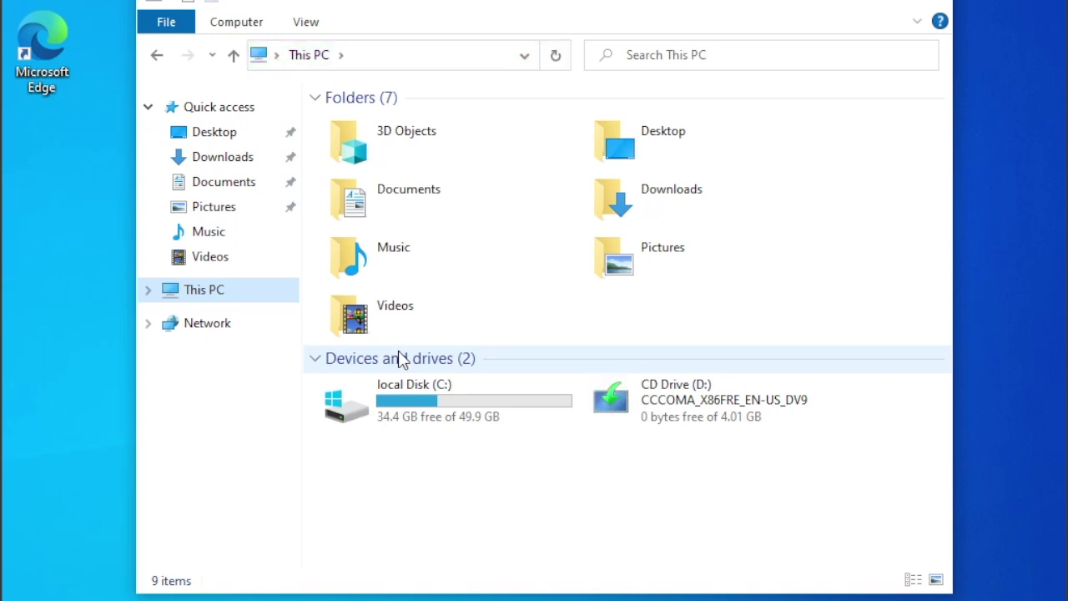
double_click(434, 406)
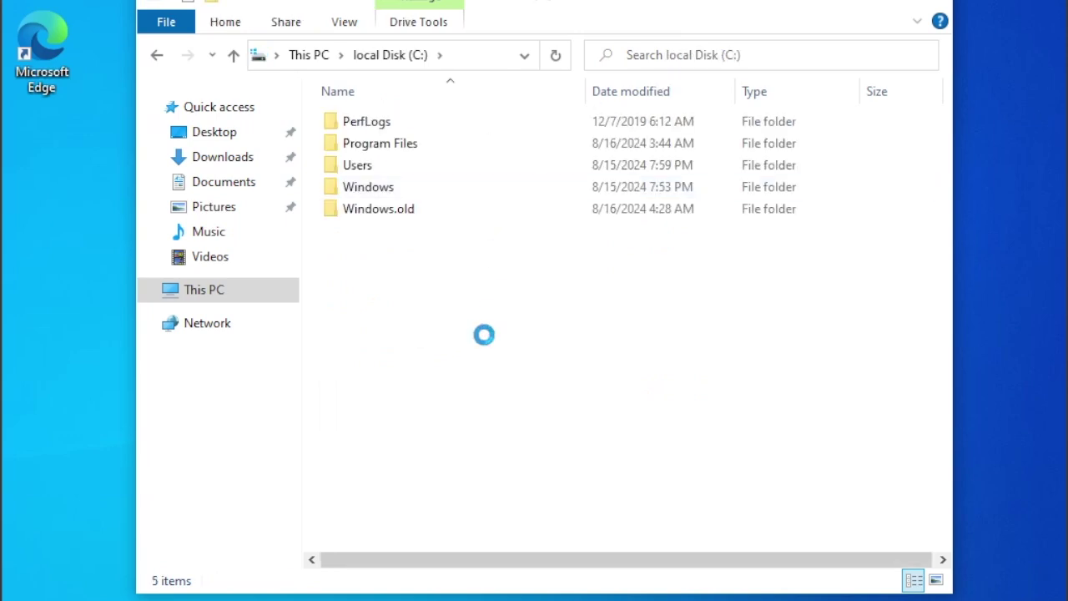
Step: Create a new folder in the root of drive C: and enter "you can't name a file with this one" as its name
right_click(478, 312)
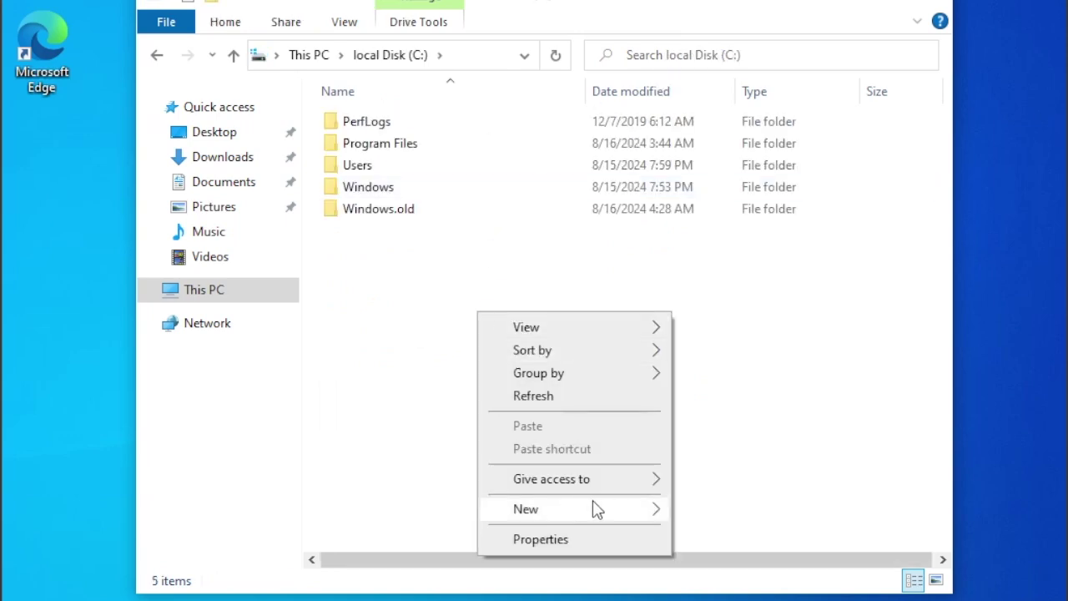
left_click(526, 506)
left_click(715, 512)
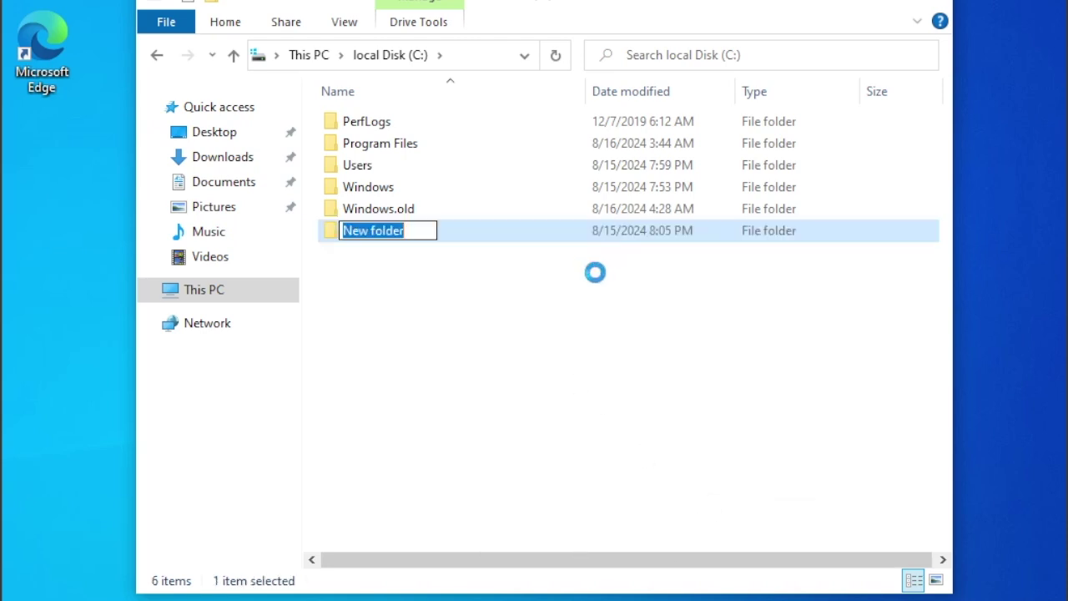
type("you can'")
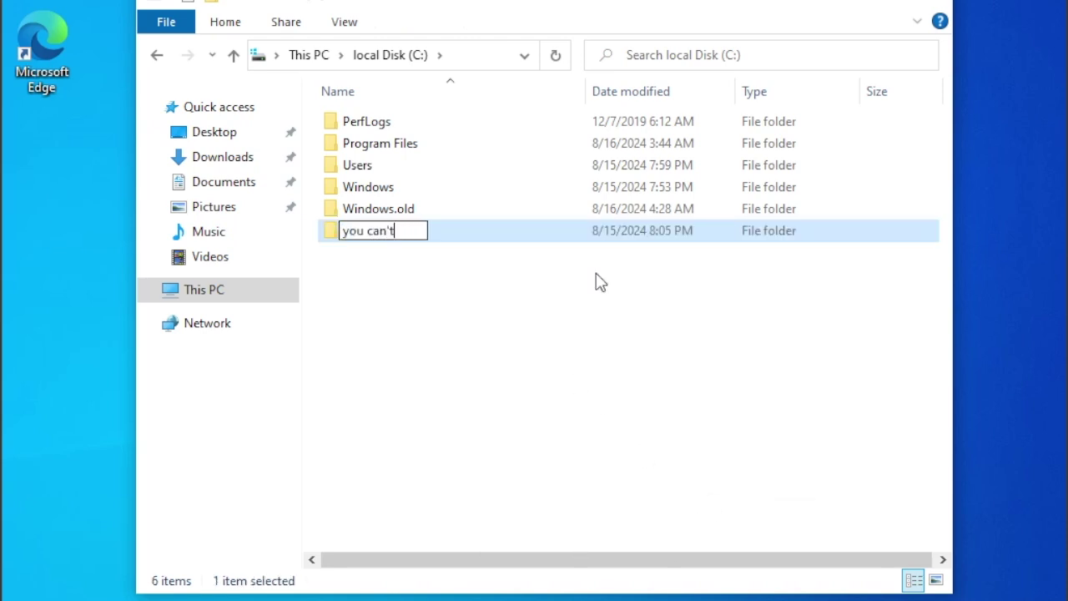
type("t name a file")
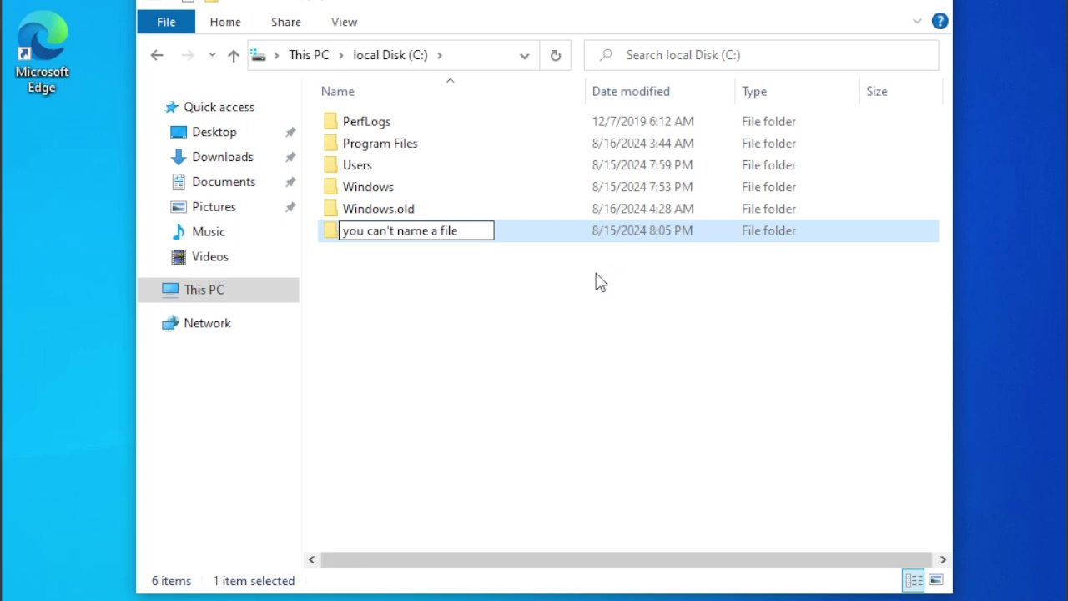
type(" with this one")
Step: Clear the text entered for the folder's name, try to name the folder nul and dismiss the error
key("BackSpace")
key("BackSpace")
key("BackSpace")
key("BackSpace")
key("BackSpace")
key("BackSpace")
key("BackSpace")
key("BackSpace")
key("BackSpace")
key("BackSpace")
key("BackSpace")
key("BackSpace")
key("BackSpace")
key("BackSpace")
key("BackSpace")
key("BackSpace")
key("BackSpace")
key("BackSpace")
key("BackSpace")
key("BackSpace")
key("BackSpace")
key("BackSpace")
key("BackSpace")
key("BackSpace")
key("BackSpace")
key("BackSpace")
key("BackSpace")
key("BackSpace")
key("BackSpace")
key("BackSpace")
key("BackSpace")
key("BackSpace")
key("BackSpace")
key("BackSpace")
key("BackSpace")
type("nul")
key("Return")
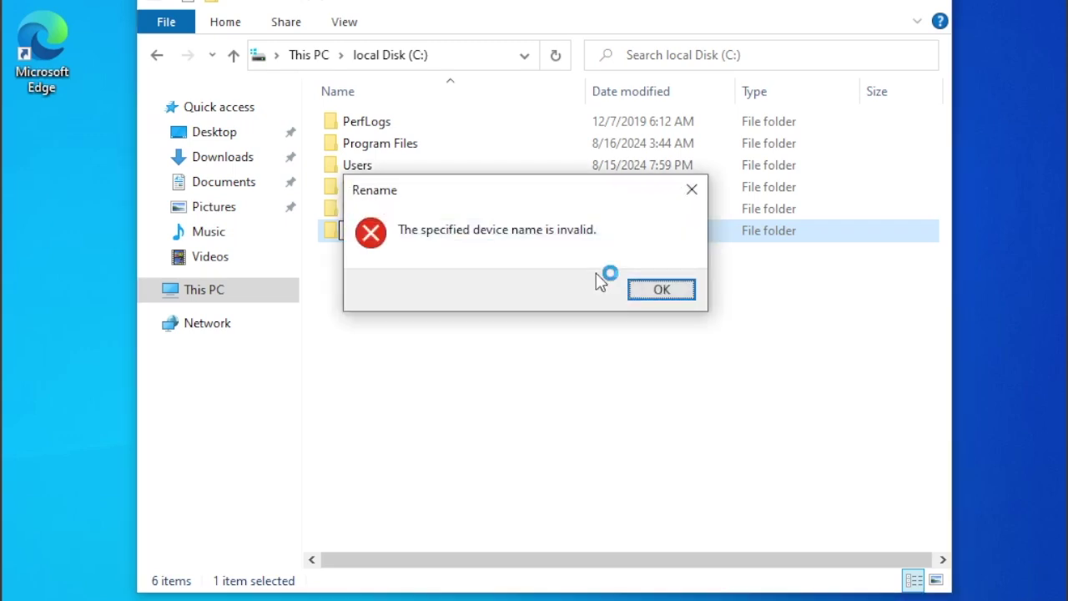
left_click(644, 289)
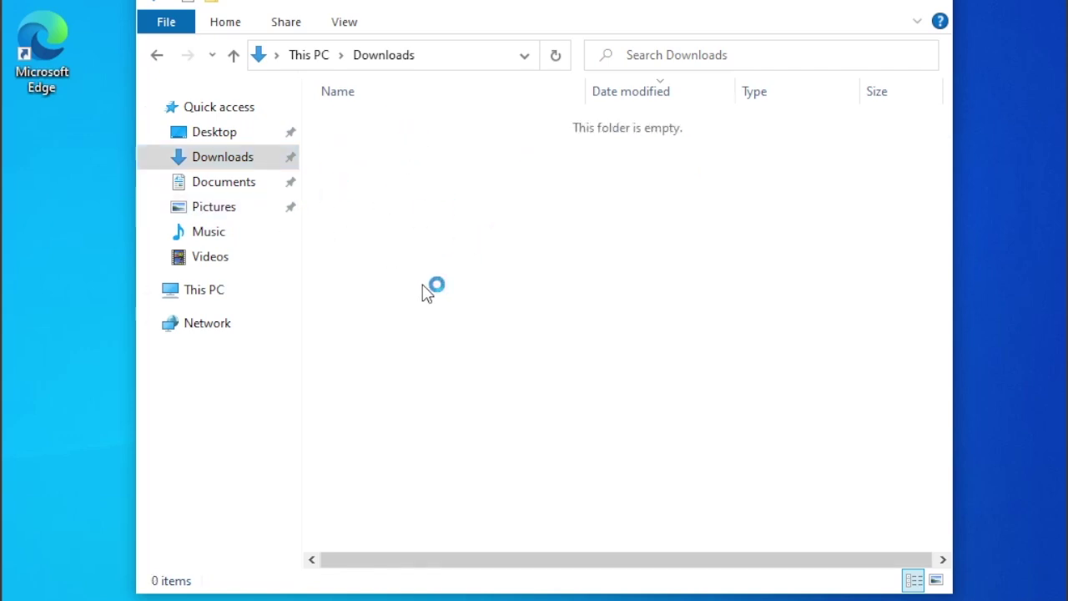
Step: Install 7-Zip 24.08 from the 7z2408 application in Downloads into C:\Program Files\7-Zip\ and close its setup
left_click_drag(421, 217, 320, 119)
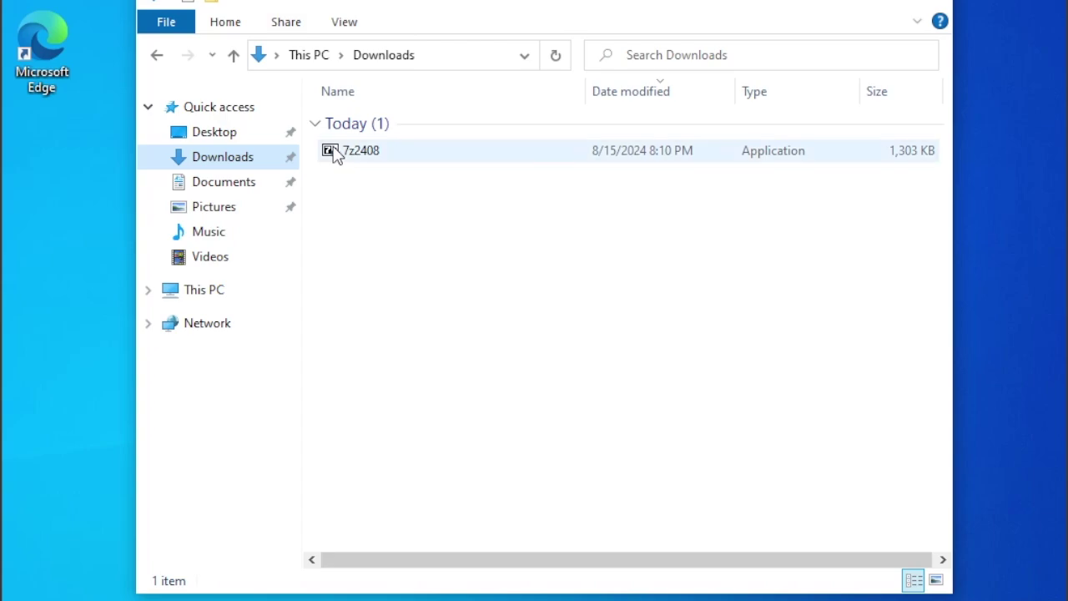
double_click(335, 154)
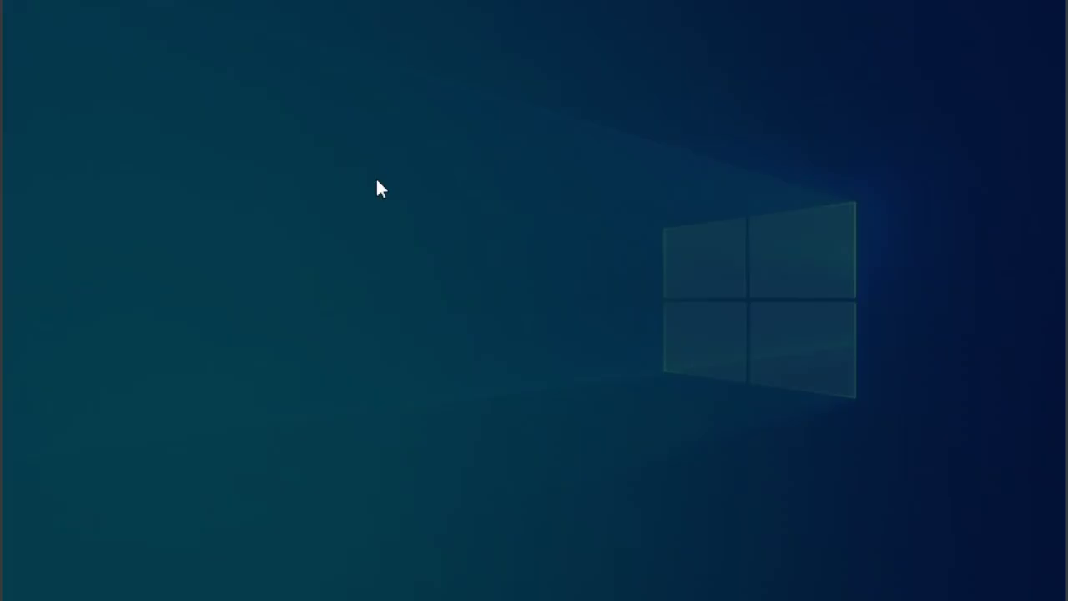
left_click(377, 450)
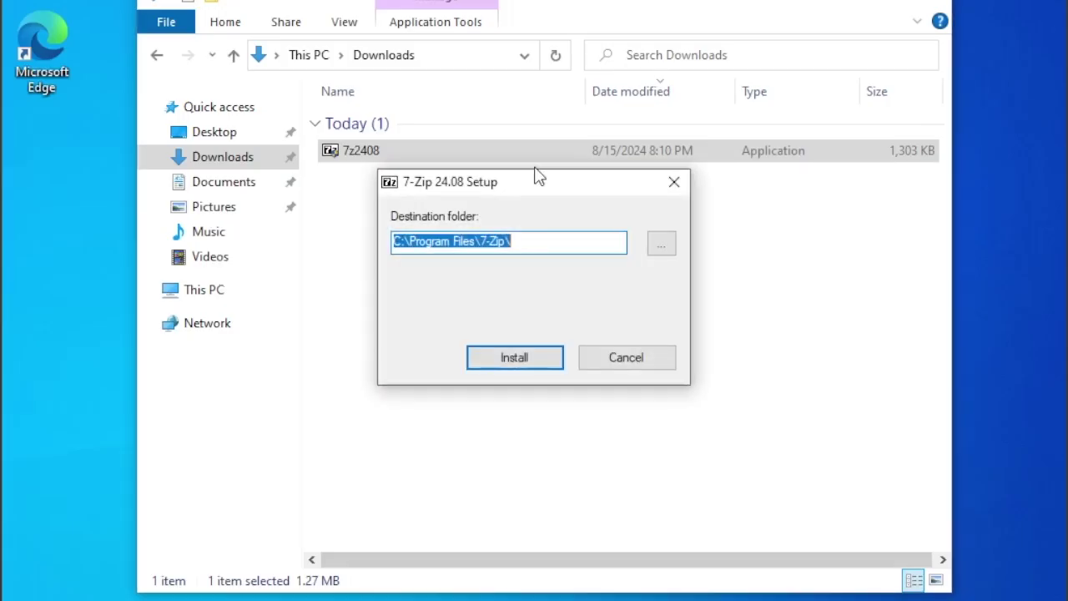
left_click(529, 359)
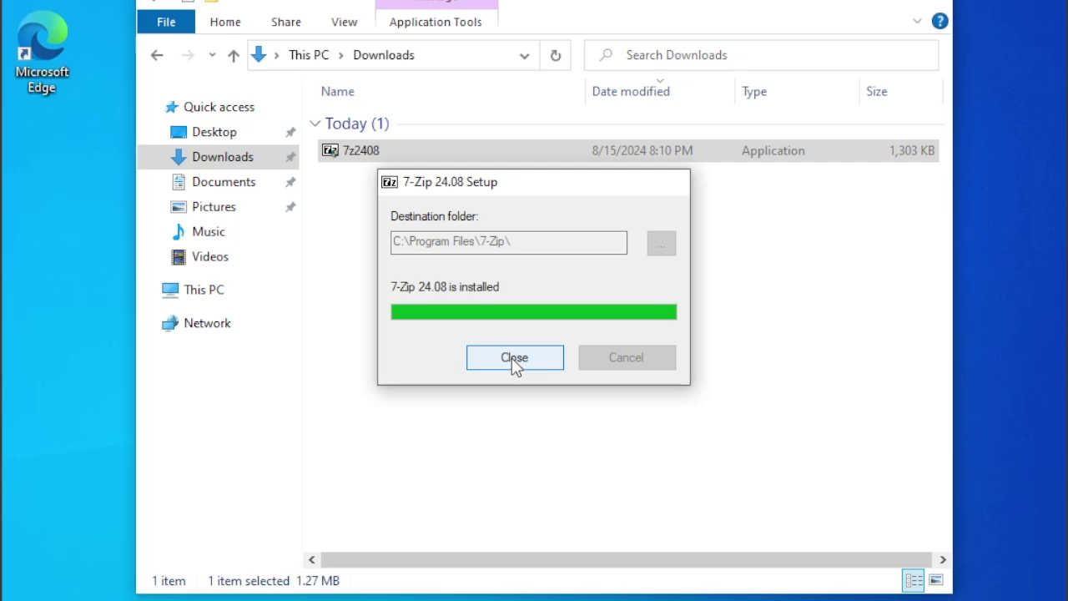
left_click(517, 361)
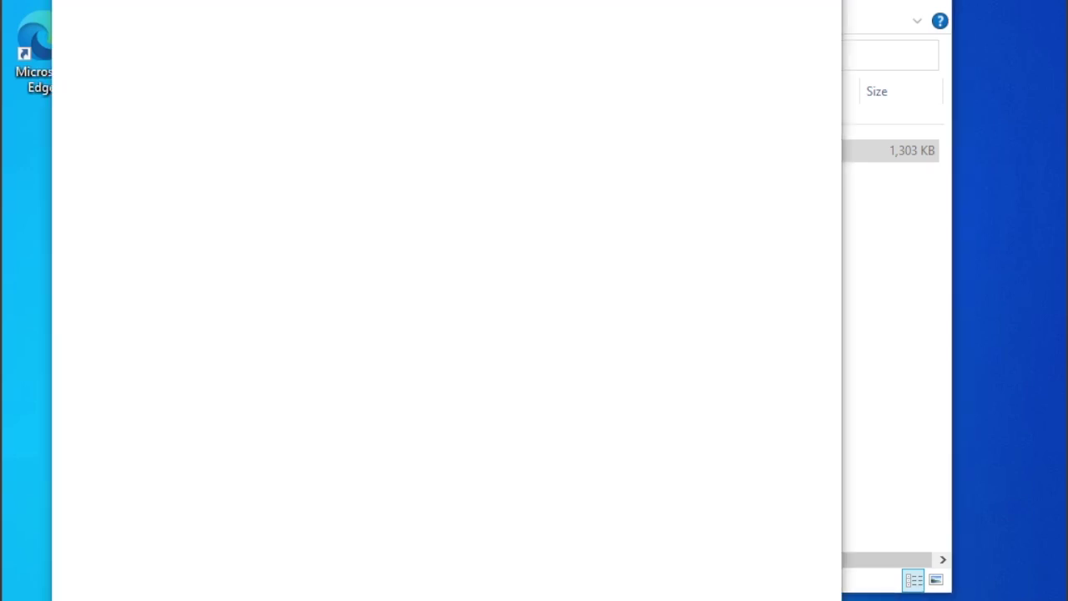
key("F7")
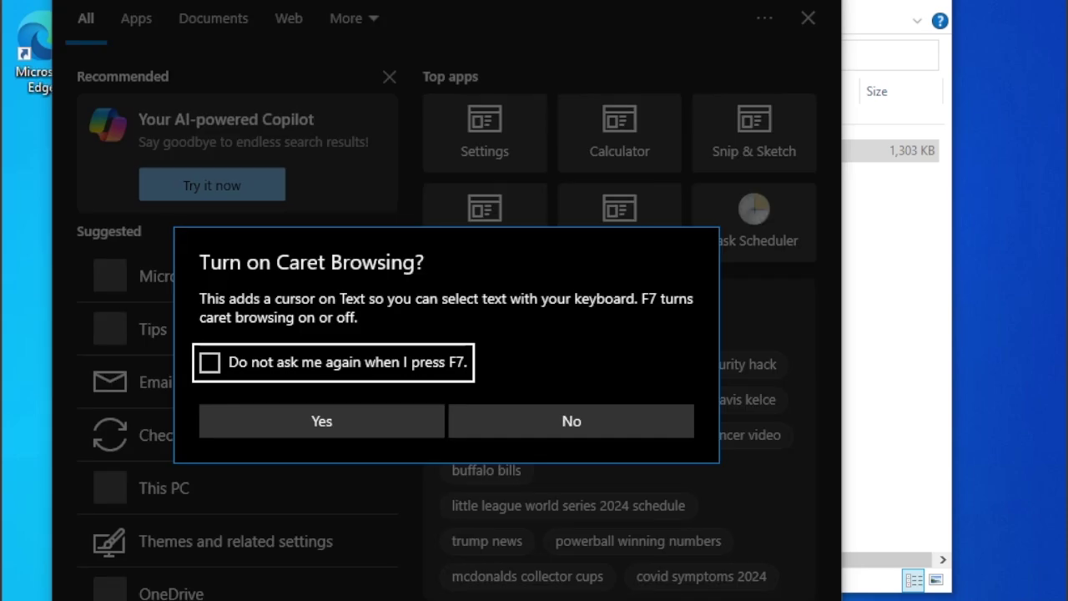
left_click(674, 423)
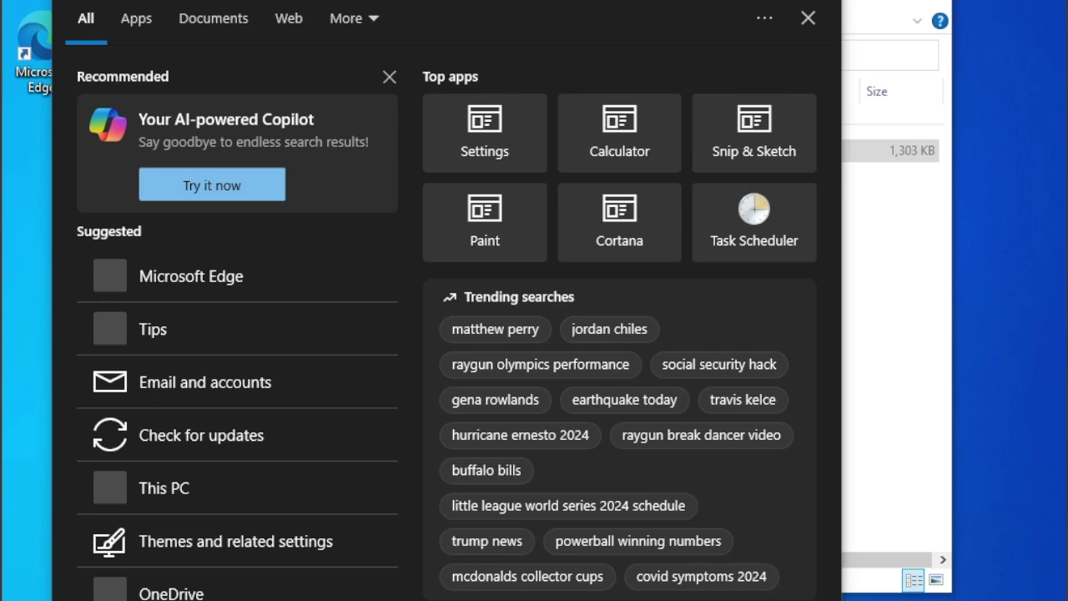
type("7")
left_click(143, 570)
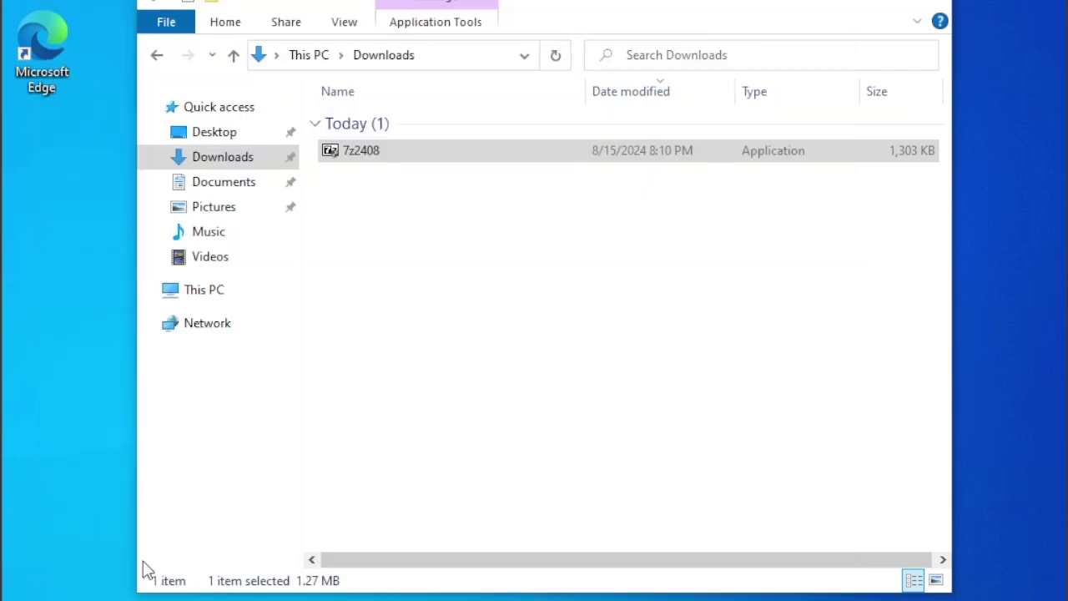
Step: Launch the 7-Zip file manager from the 7-Zip folder in Program Files on drive C: and close File Explorer
left_click(202, 297)
left_click(424, 425)
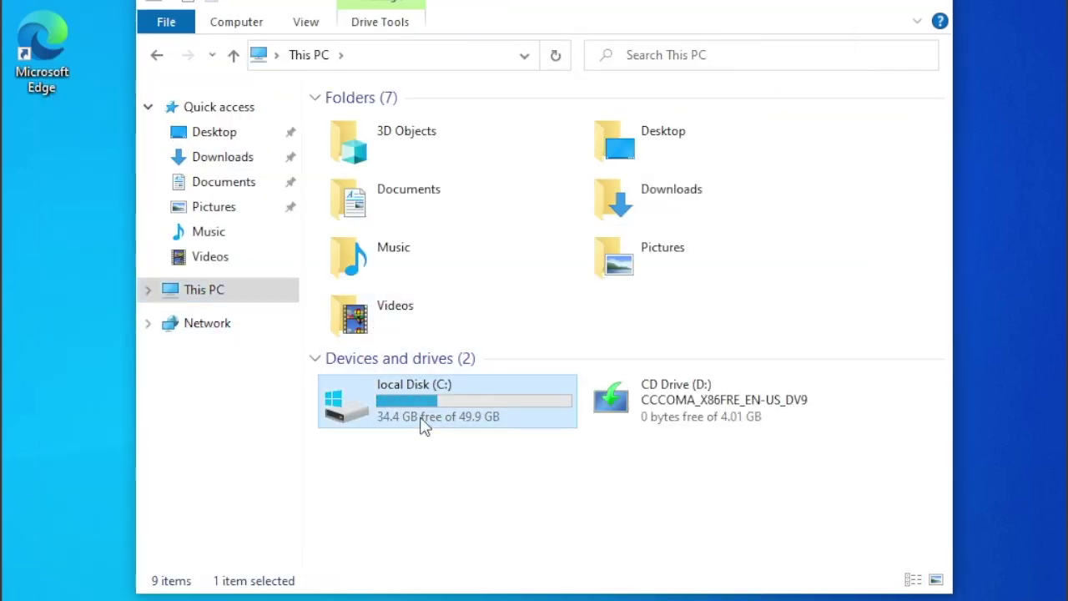
double_click(424, 425)
double_click(469, 161)
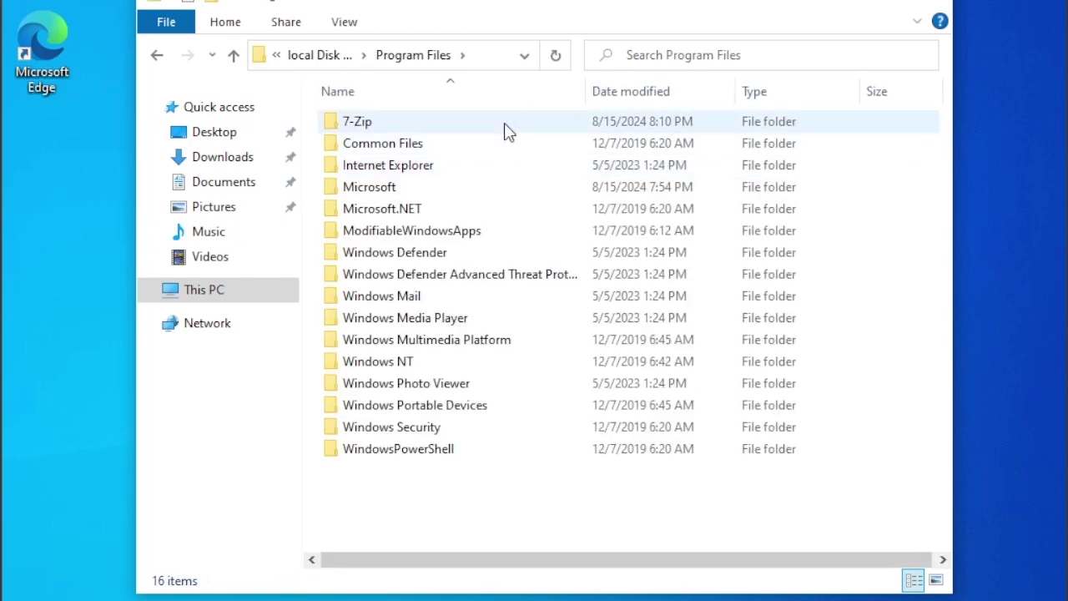
double_click(508, 132)
double_click(420, 236)
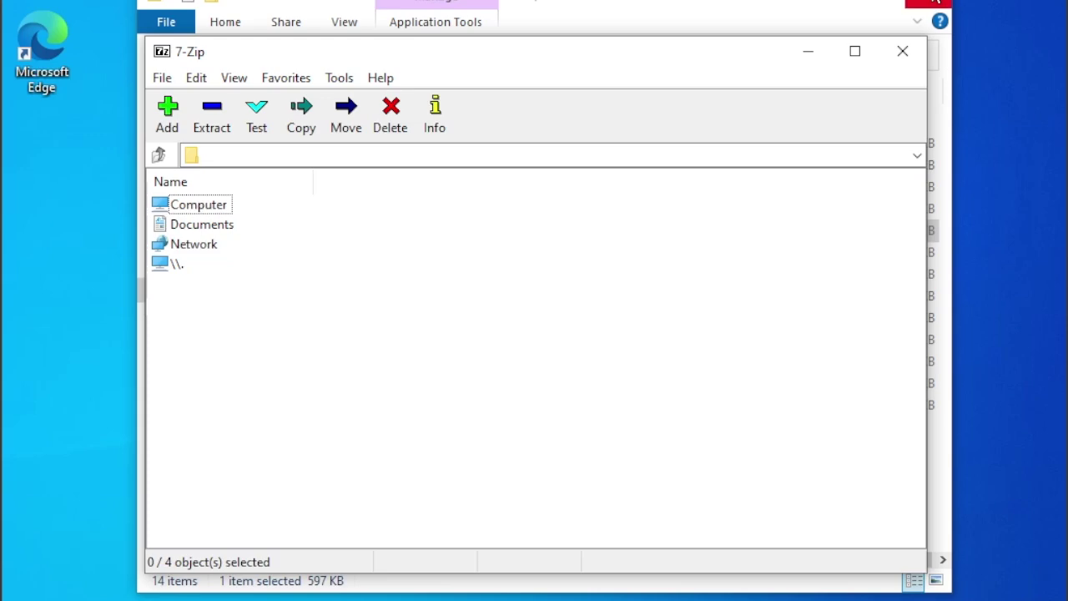
left_click(935, 3)
Step: Browse to the root of drive C: in the 7-Zip file manager
double_click(160, 207)
double_click(161, 208)
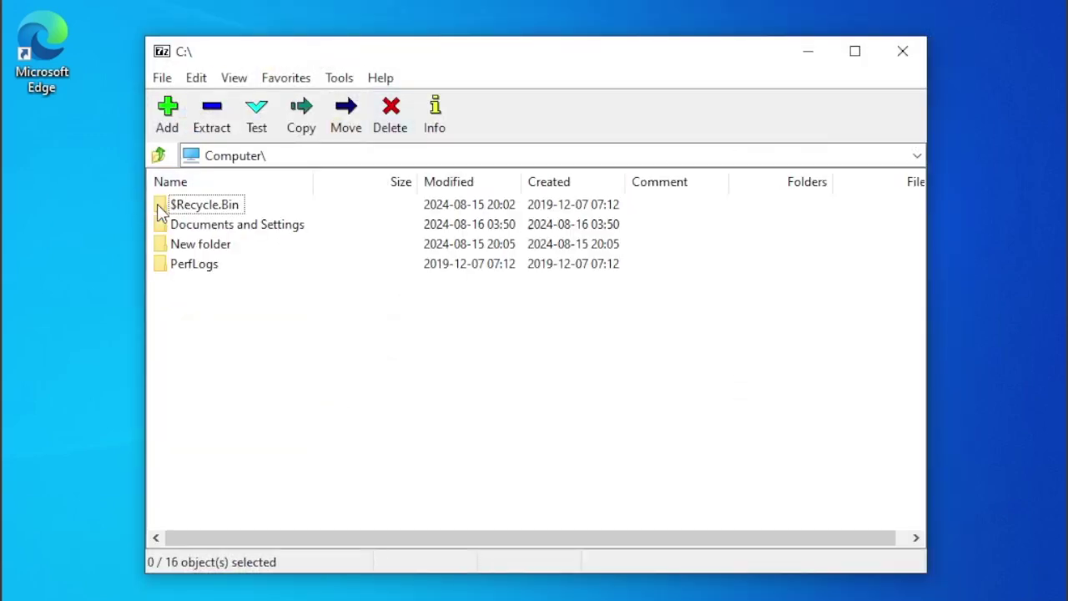
left_click(169, 117)
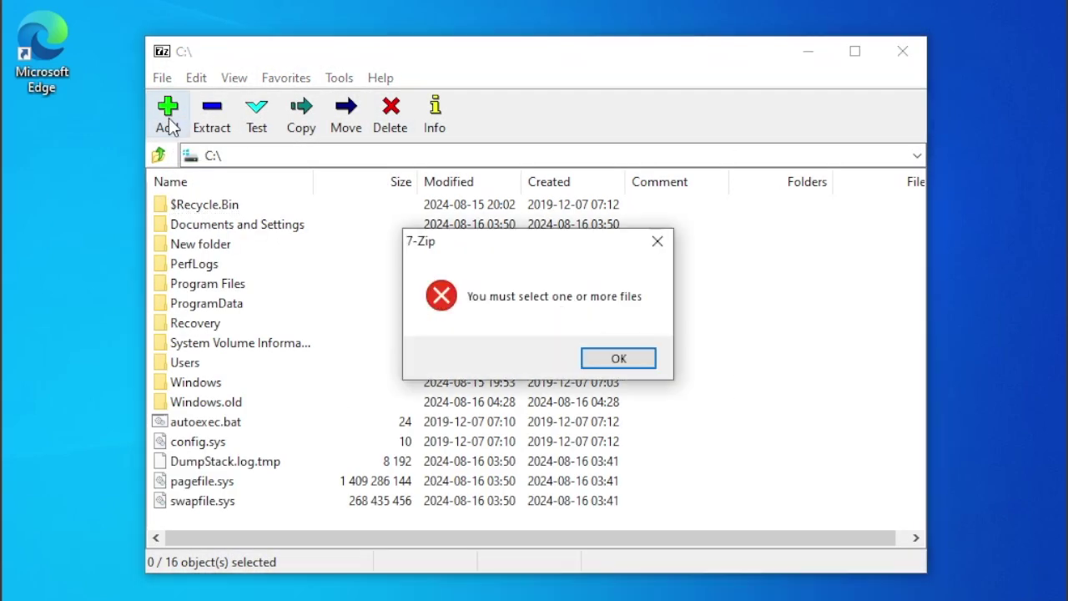
left_click(618, 359)
Step: Try to create a new folder with a custom name in the root of drive C: through 7-Zip
right_click(843, 238)
left_click(910, 559)
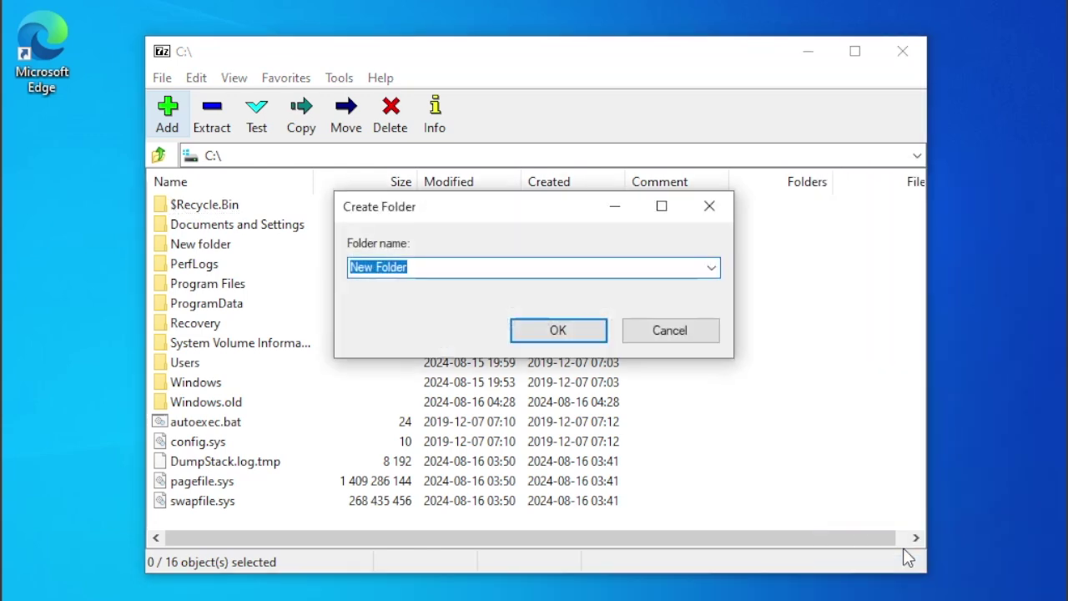
type("tut")
key("Return")
Step: Create a folder named aux in the root of drive C: with 7-Zip
right_click(728, 354)
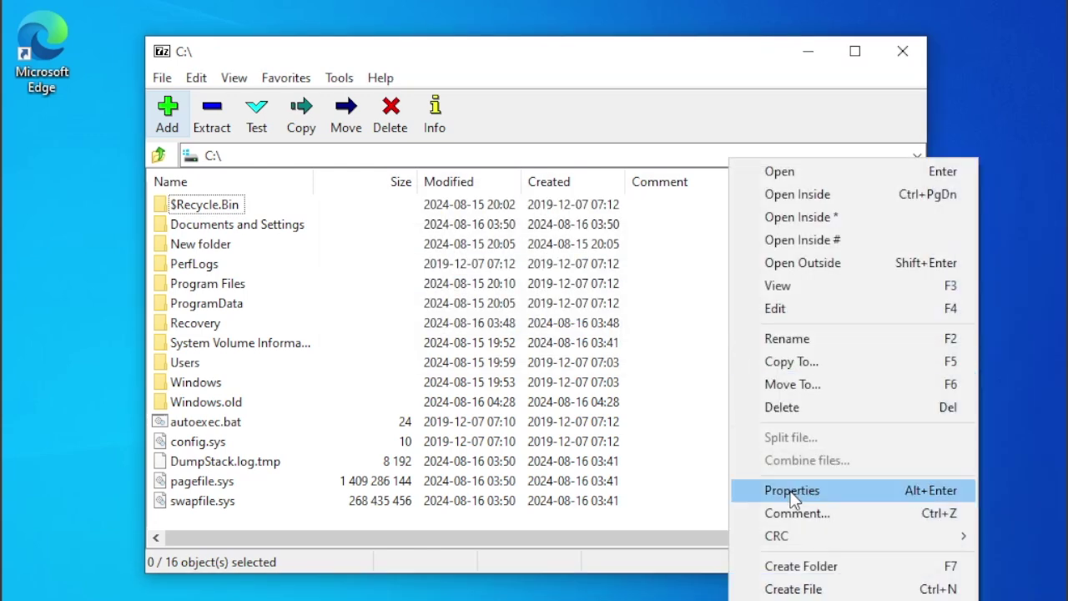
left_click(829, 566)
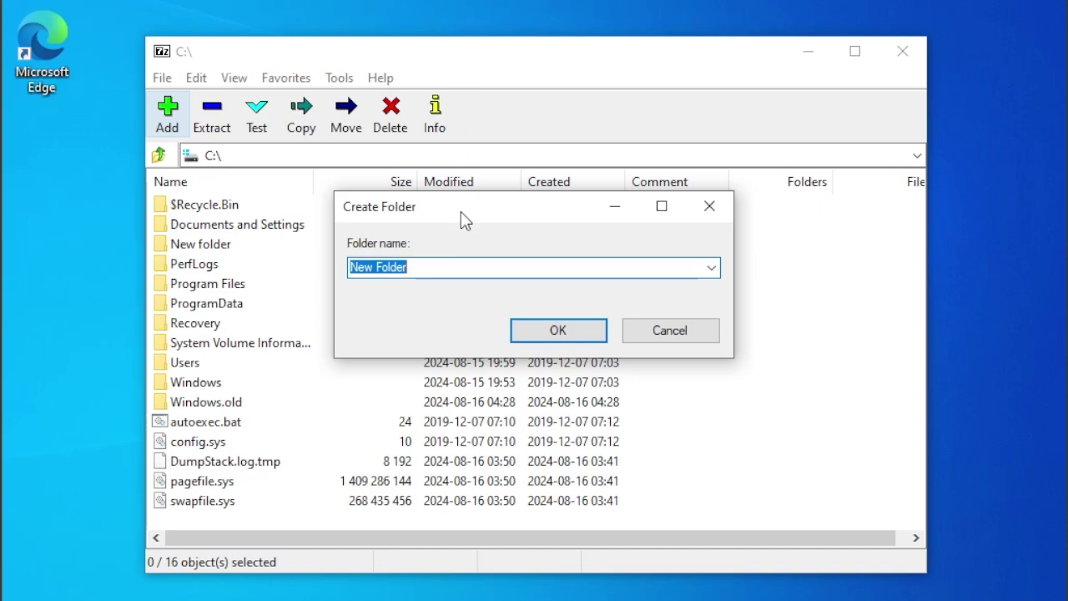
left_click(444, 269)
key("BackSpace")
key("BackSpace")
key("BackSpace")
key("BackSpace")
key("BackSpace")
key("BackSpace")
key("BackSpace")
key("BackSpace")
key("BackSpace")
key("BackSpace")
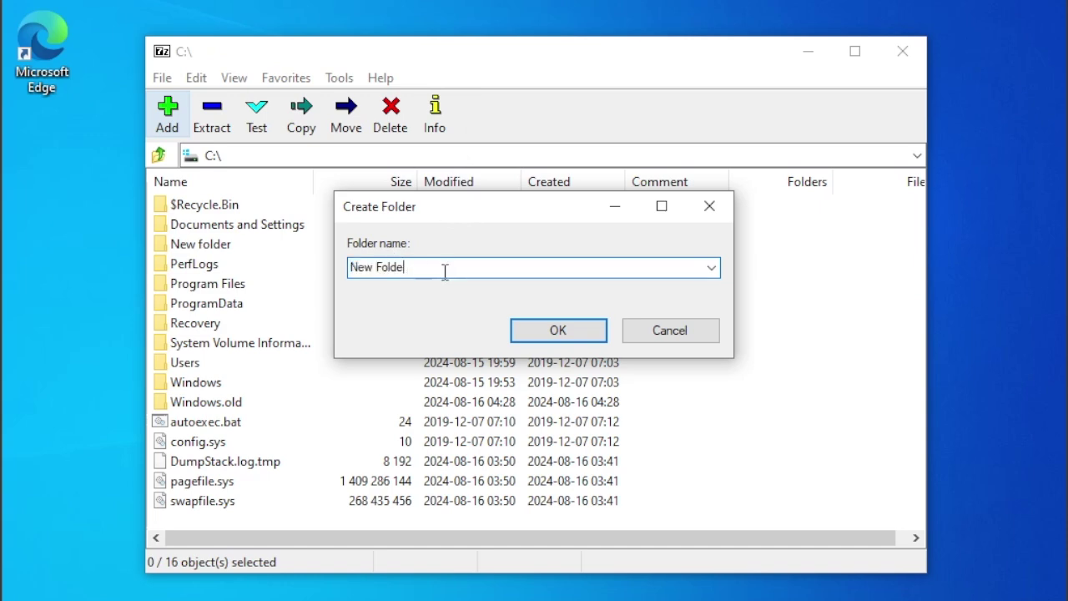
type("aux")
key("Return")
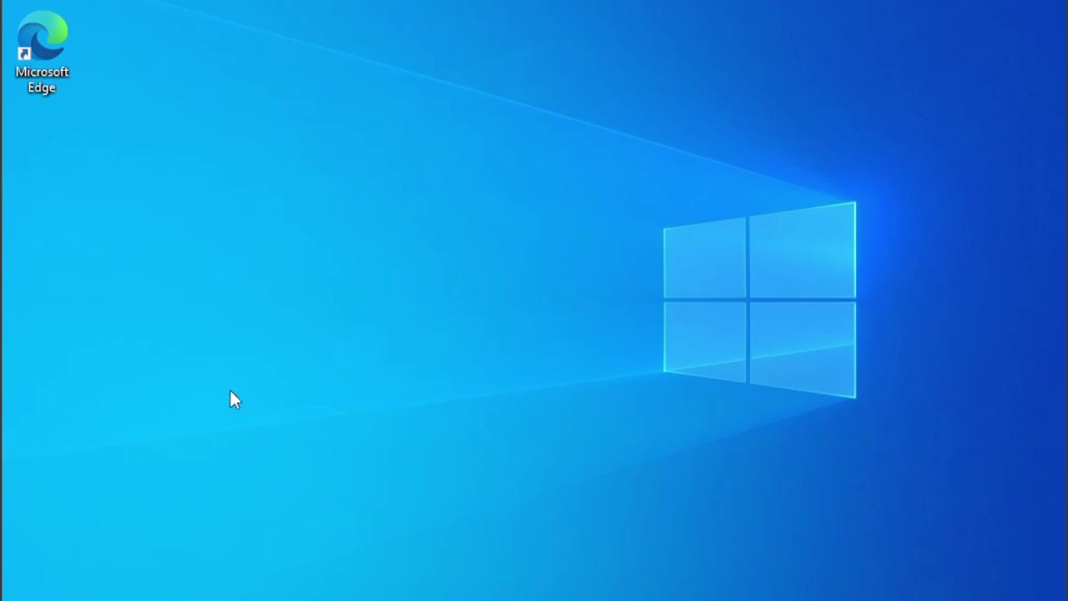
Step: Create a new folder in Downloads with File Explorer, try to name it aux and dismiss the error
key("super+e")
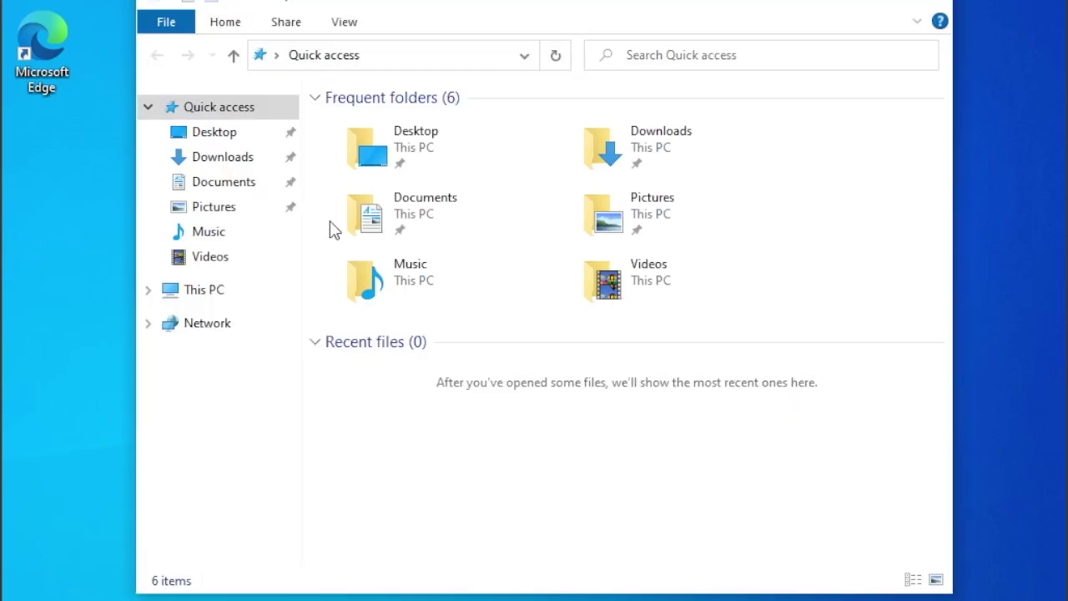
left_click(204, 159)
right_click(586, 340)
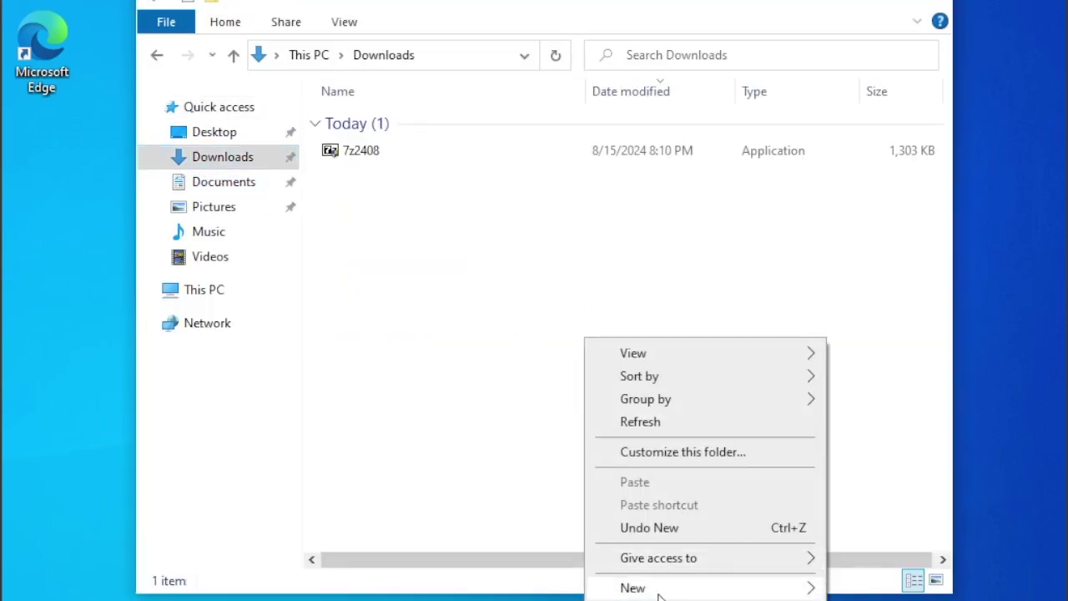
mouse_move(632, 587)
left_click(389, 469)
type("aux")
key("Return")
left_click(660, 288)
key("Escape")
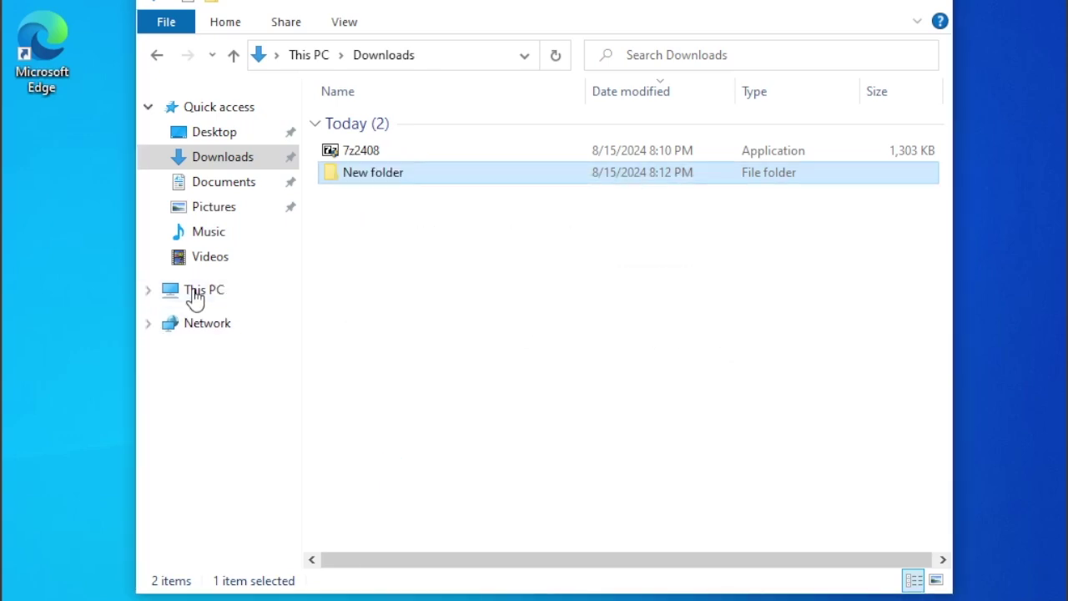
Step: Open local Disk (C:) in File Explorer and check its root for the aux folder
left_click(205, 289)
double_click(463, 413)
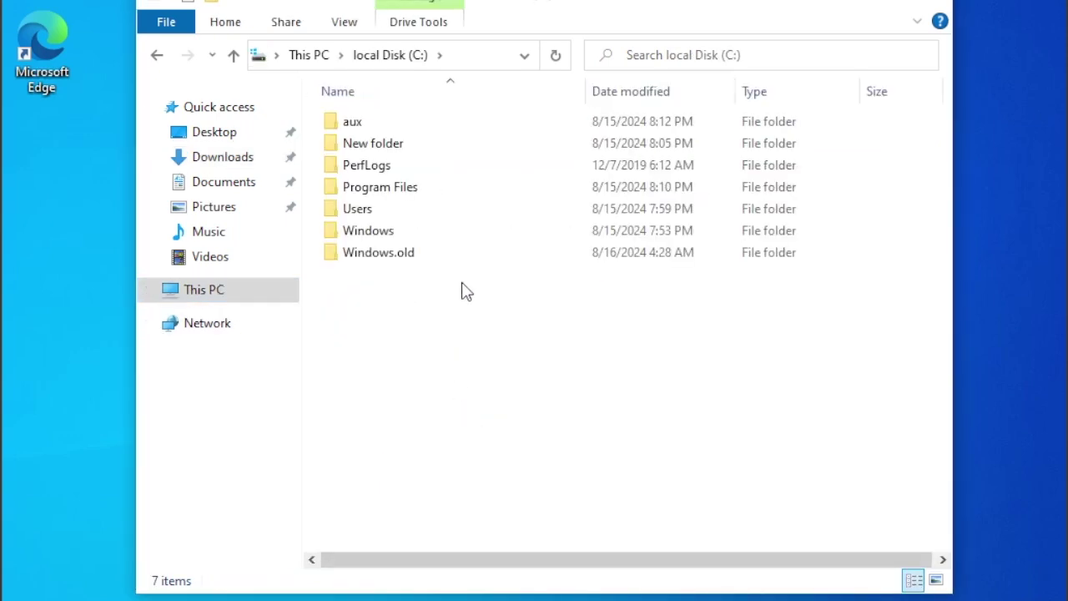
Step: Open the Windows folder on drive C:, select all of its contents and copy them
left_click(399, 125)
double_click(379, 238)
left_click_drag(326, 126, 417, 555)
right_click(429, 302)
left_click(464, 436)
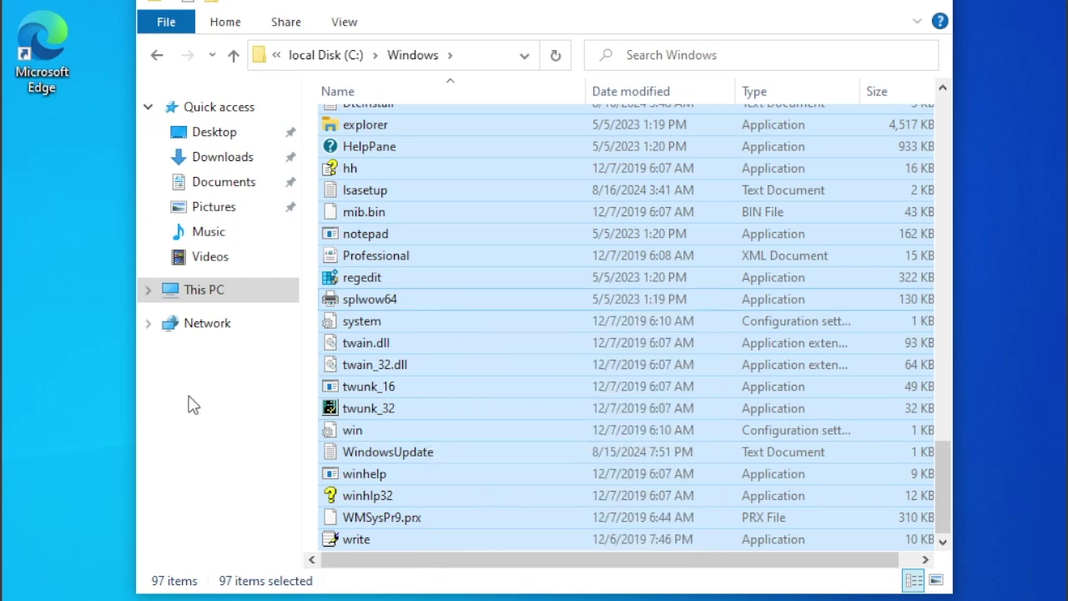
Step: Paste the copied Windows contents into C:\aux, granting administrator permission for appcompat and skipping the CSC folder
left_click(188, 405)
left_click(325, 54)
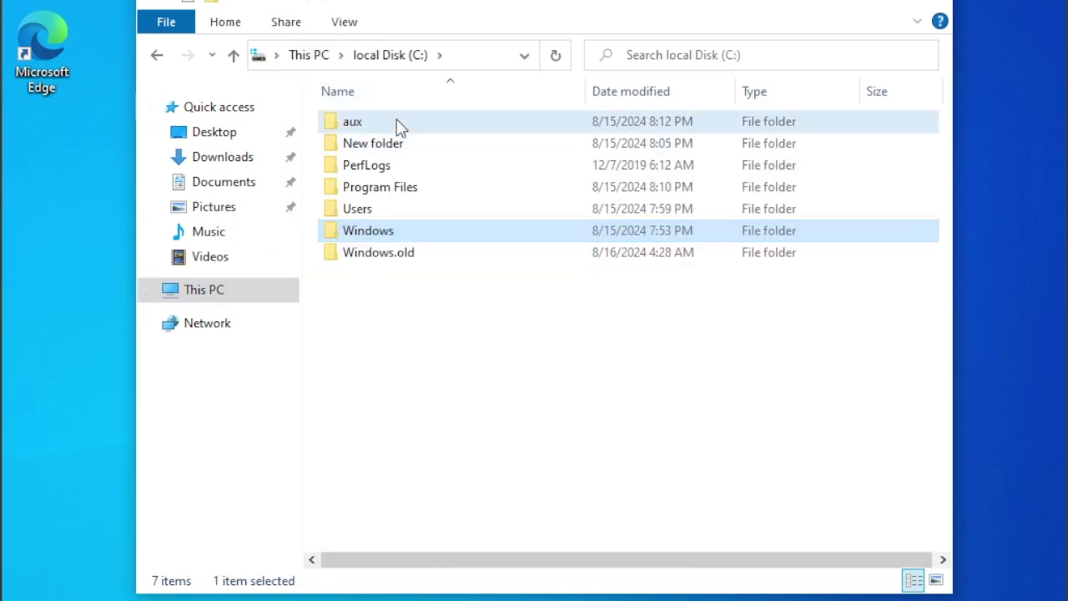
double_click(398, 125)
right_click(472, 247)
left_click(572, 385)
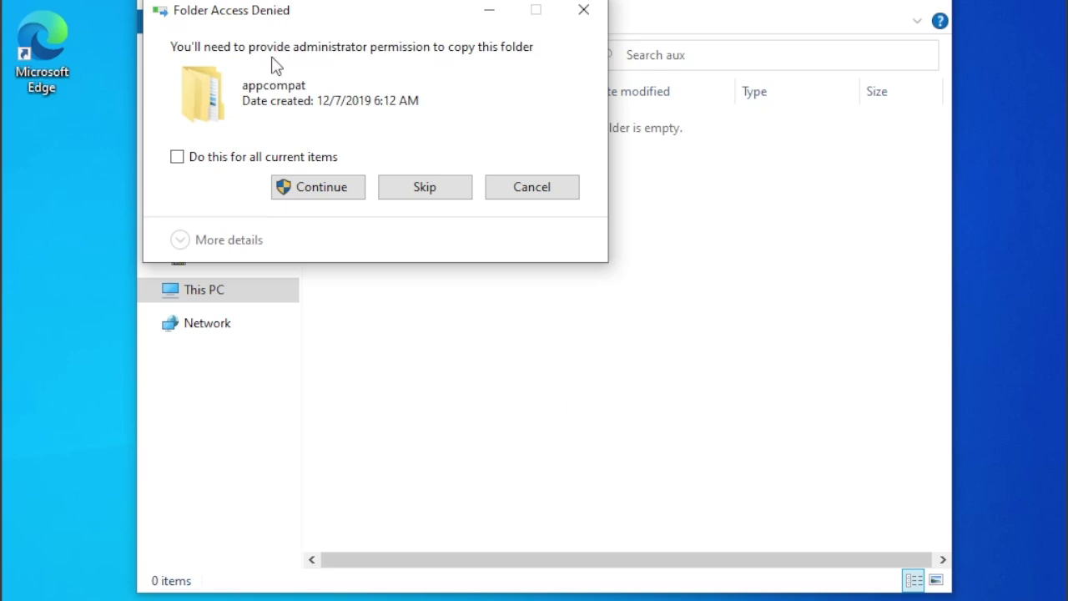
left_click(322, 191)
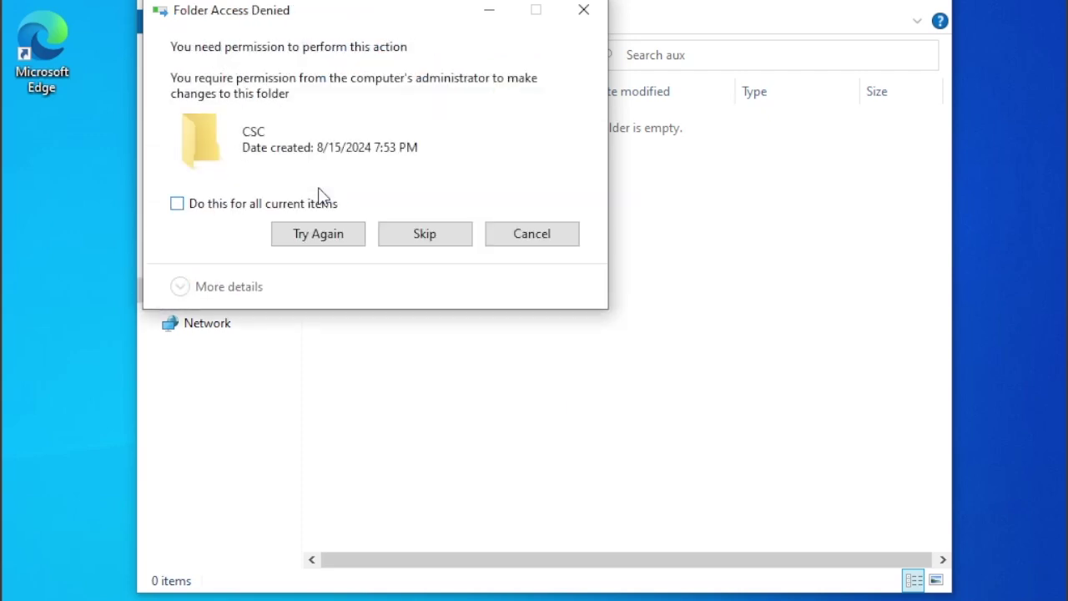
left_click(425, 236)
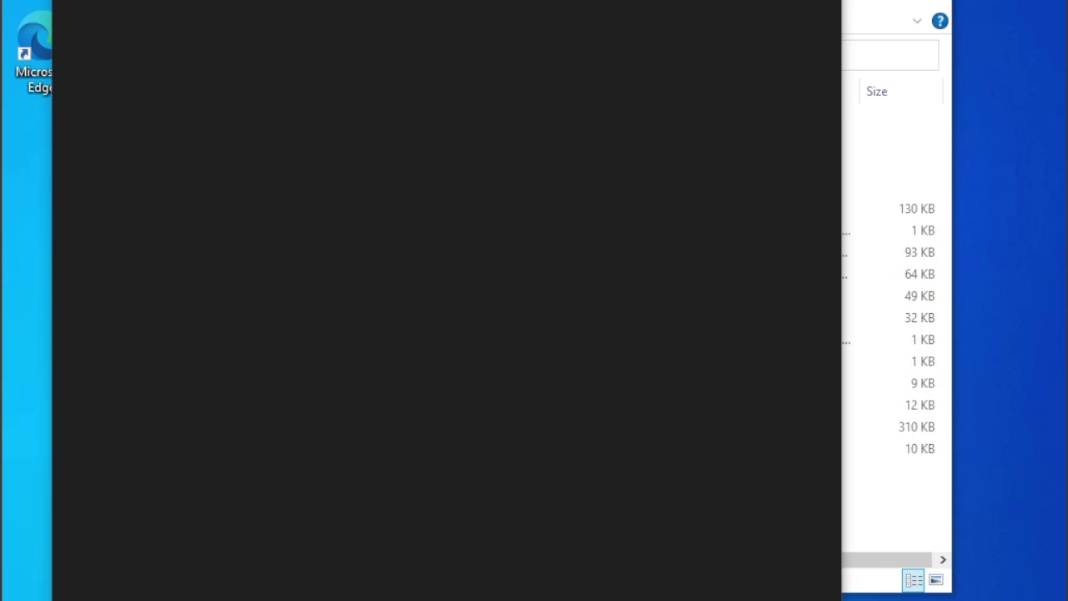
Step: Open Notepad, write a short line of text and close it without saving
type("no")
key("Return")
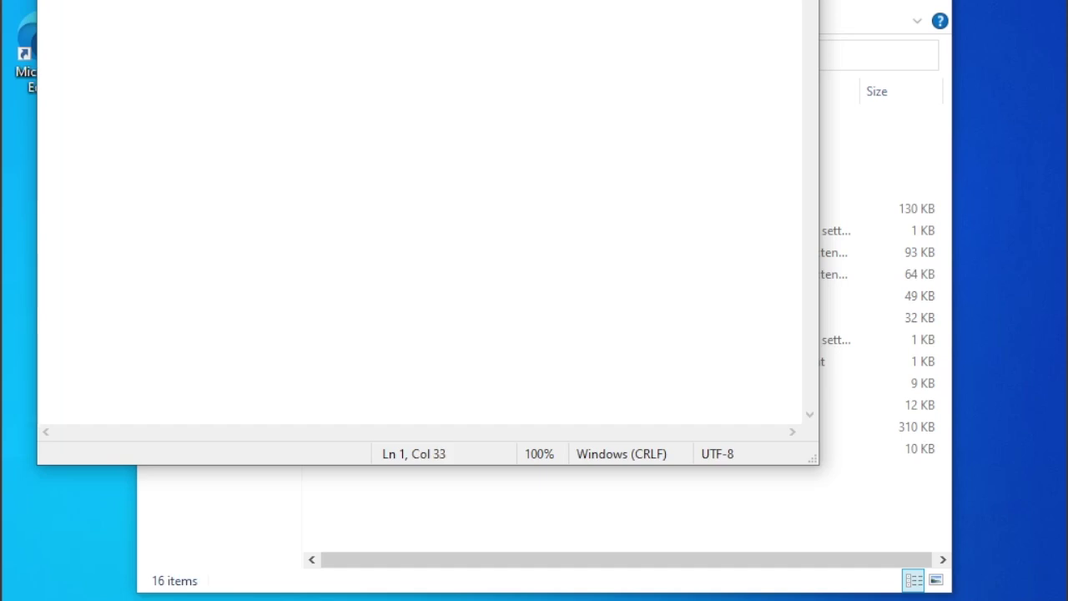
key("alt+F4")
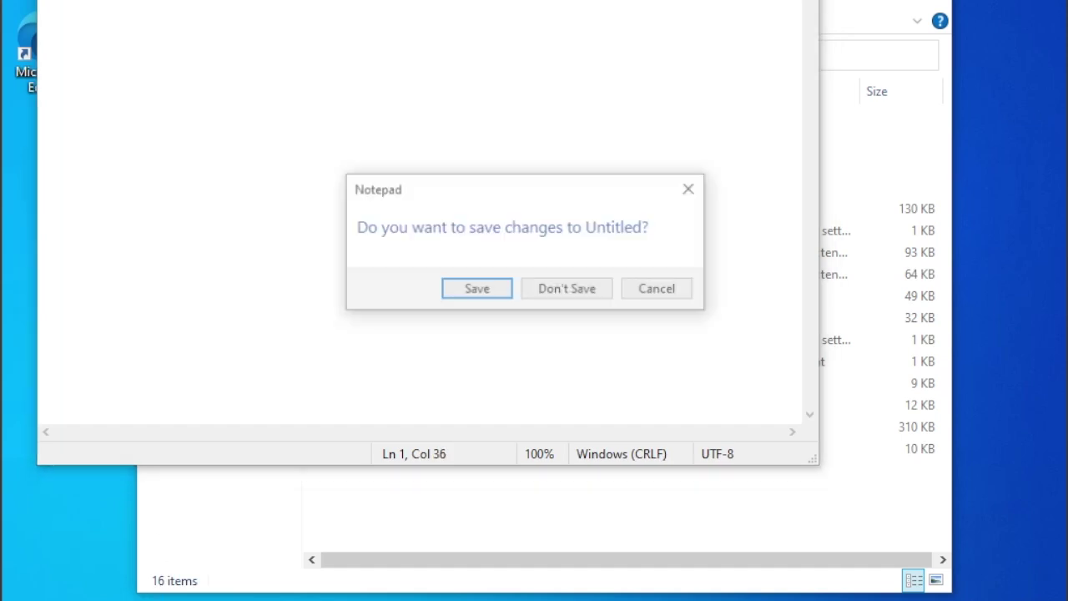
left_click(566, 289)
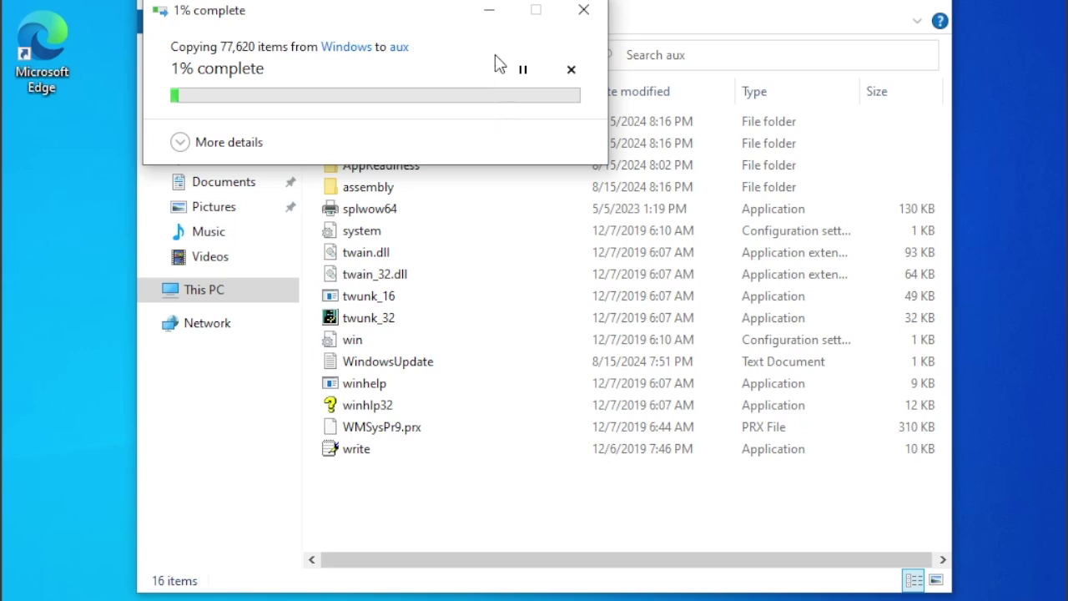
Step: Cancel the running copy and delete all items already placed in the aux folder
left_click(579, 11)
left_click_drag(325, 121, 448, 550)
right_click(465, 406)
left_click(561, 339)
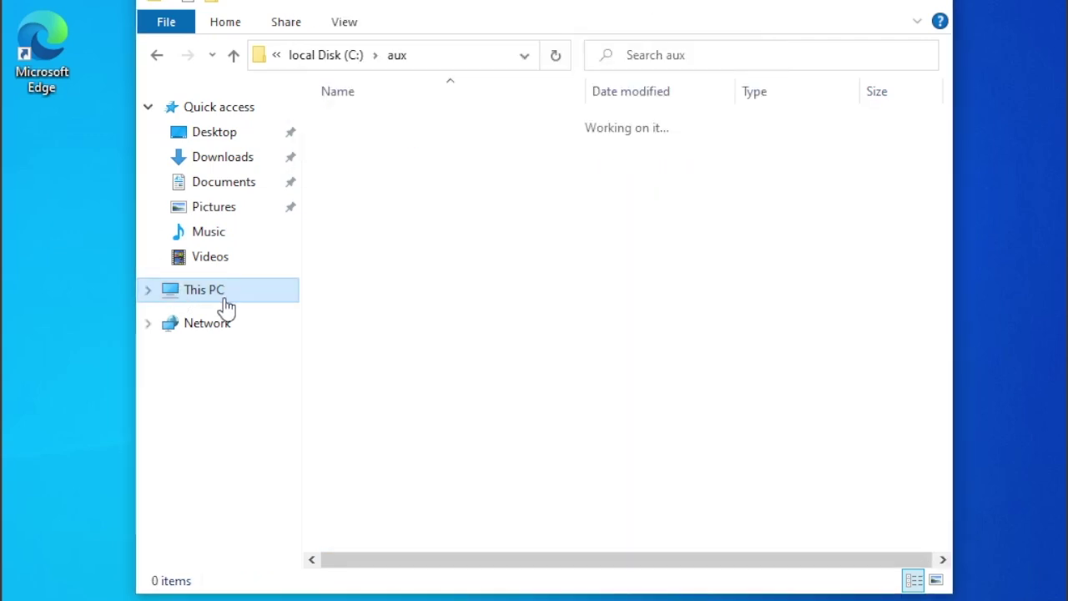
Step: Return to the root of drive C: and open the advanced security settings of the Windows folder
left_click(209, 299)
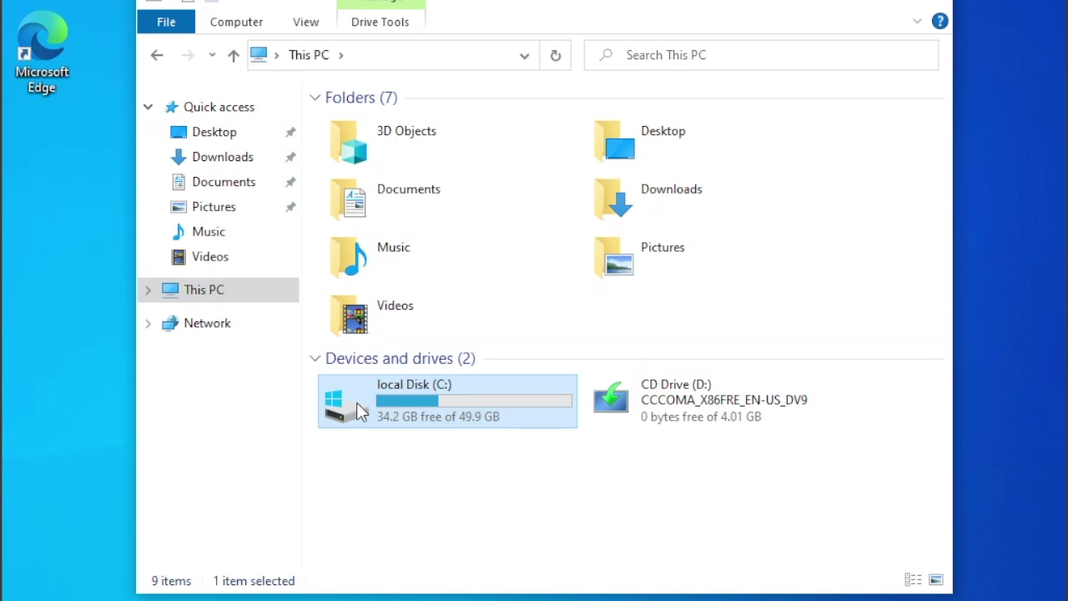
double_click(356, 403)
right_click(458, 232)
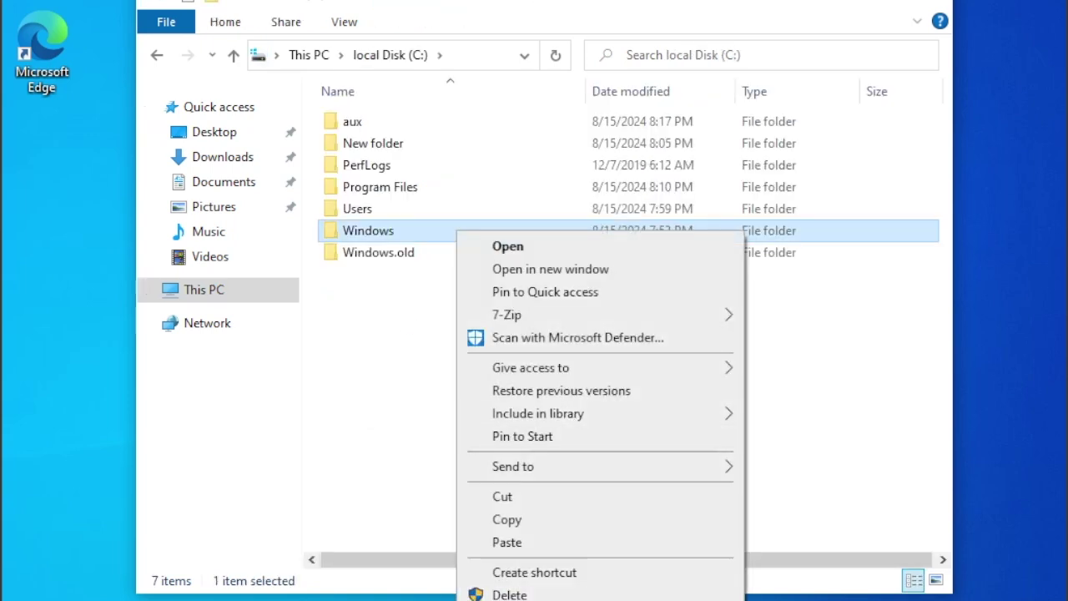
key("r")
left_click(599, 201)
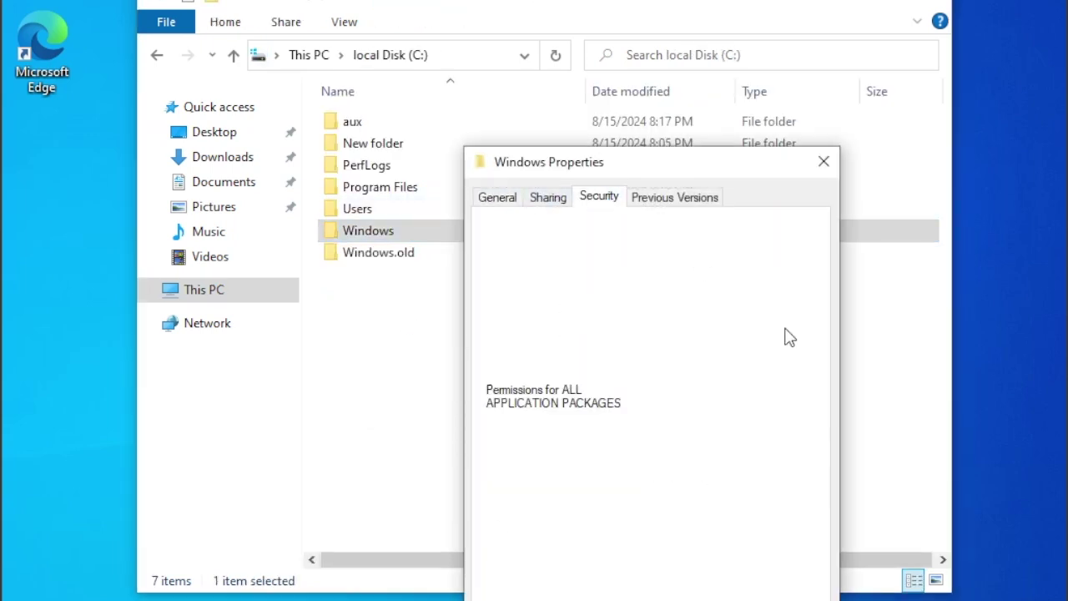
key("Return")
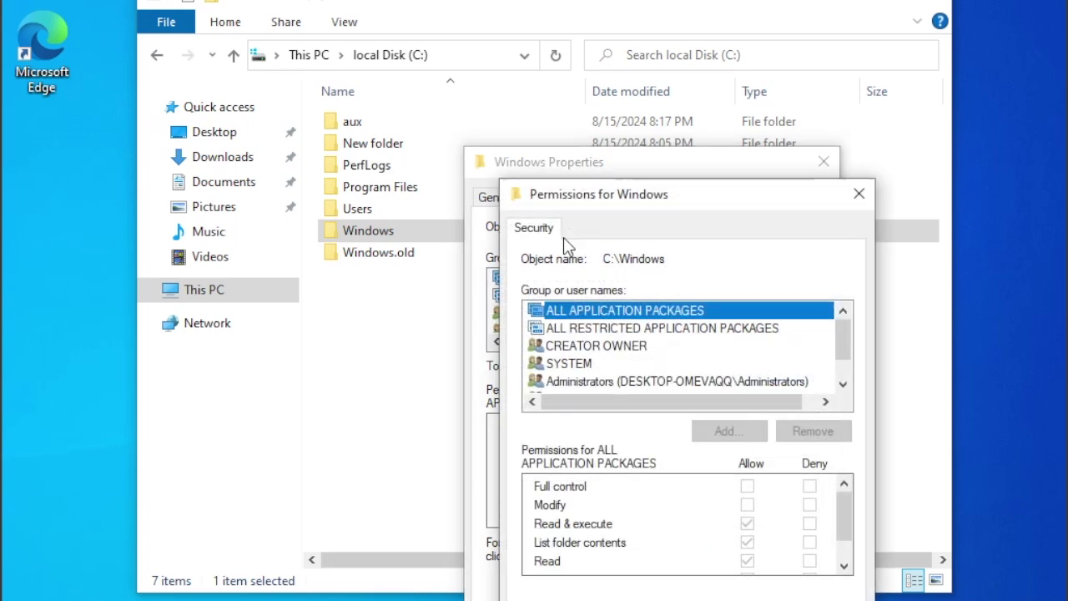
left_click(860, 195)
left_click(773, 554)
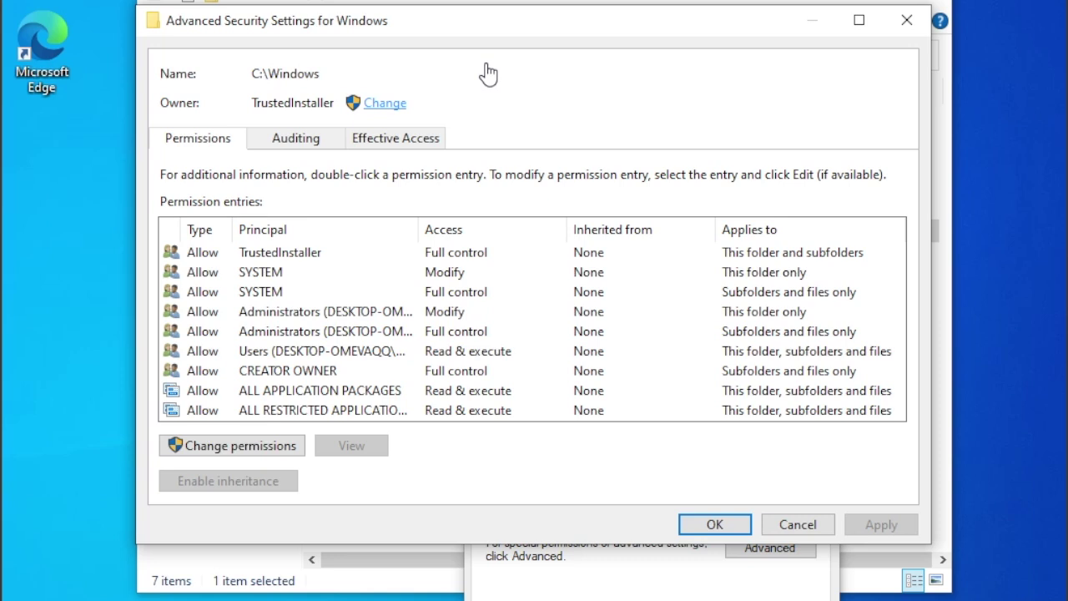
Step: Change the owner of C:\Windows to the local user account and replace the owner on subcontainers and objects
key("Return")
type("king og")
type(" kings")
key("Return")
left_click(257, 127)
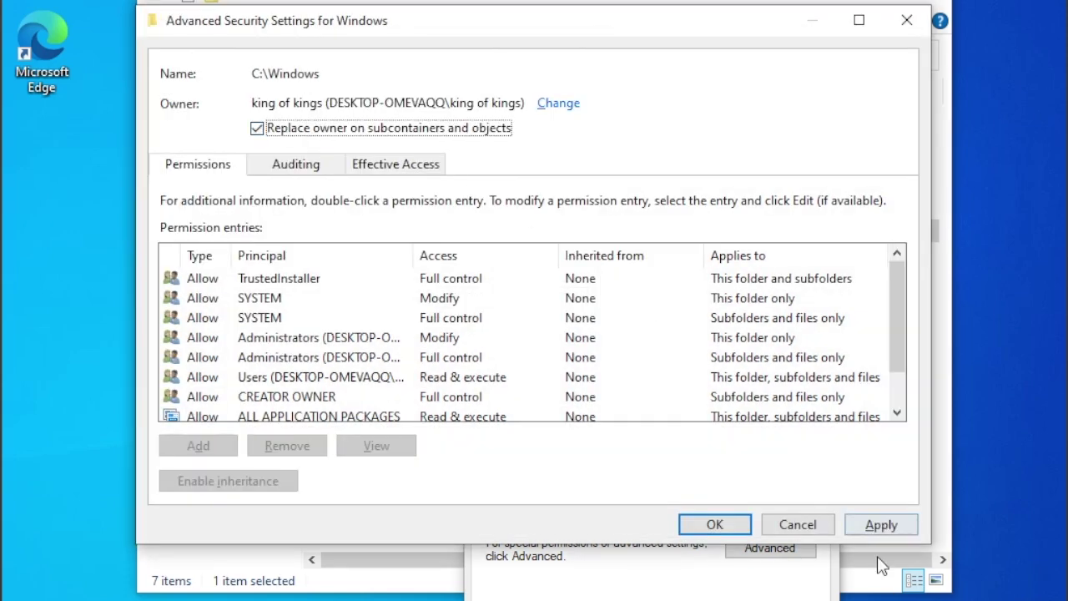
Step: Apply the ownership change, accept full-control permissions for C:\Windows\CSC, continue past the error and close the advanced security settings
left_click(855, 528)
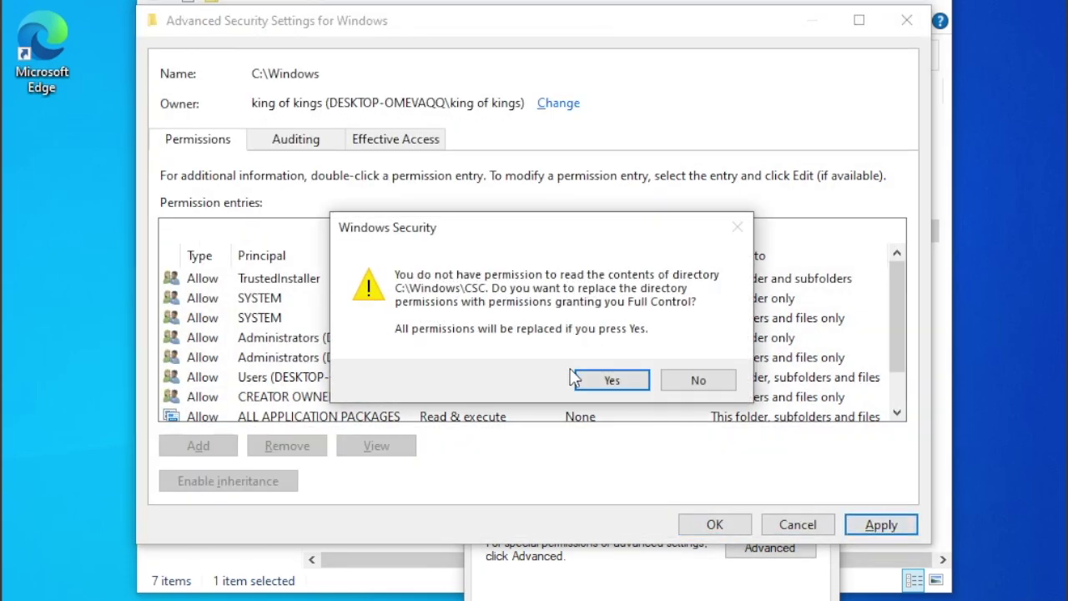
left_click(595, 380)
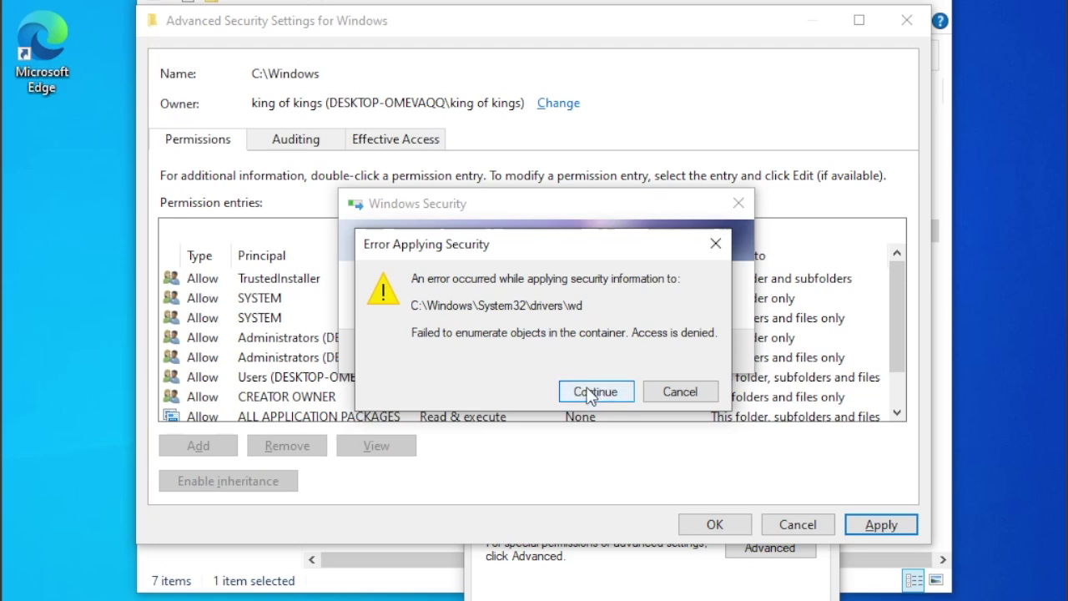
left_click(589, 392)
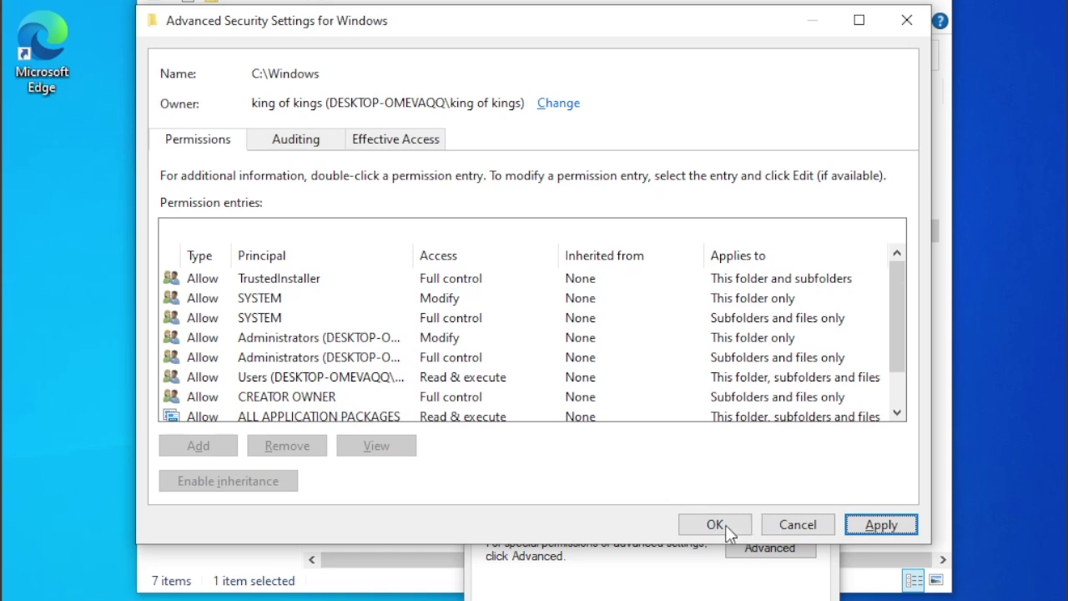
left_click(907, 20)
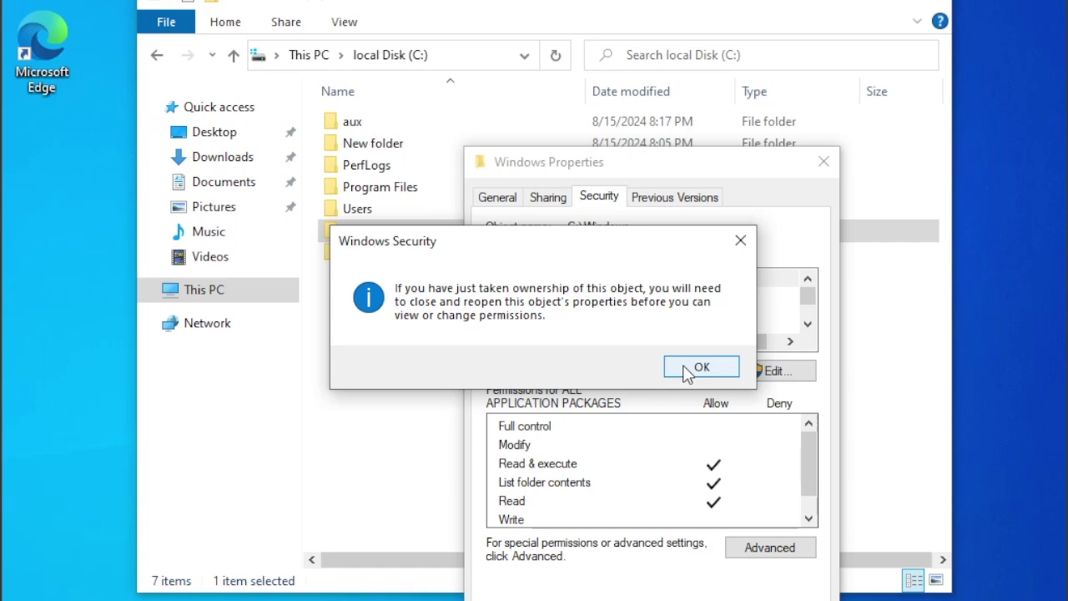
left_click(691, 364)
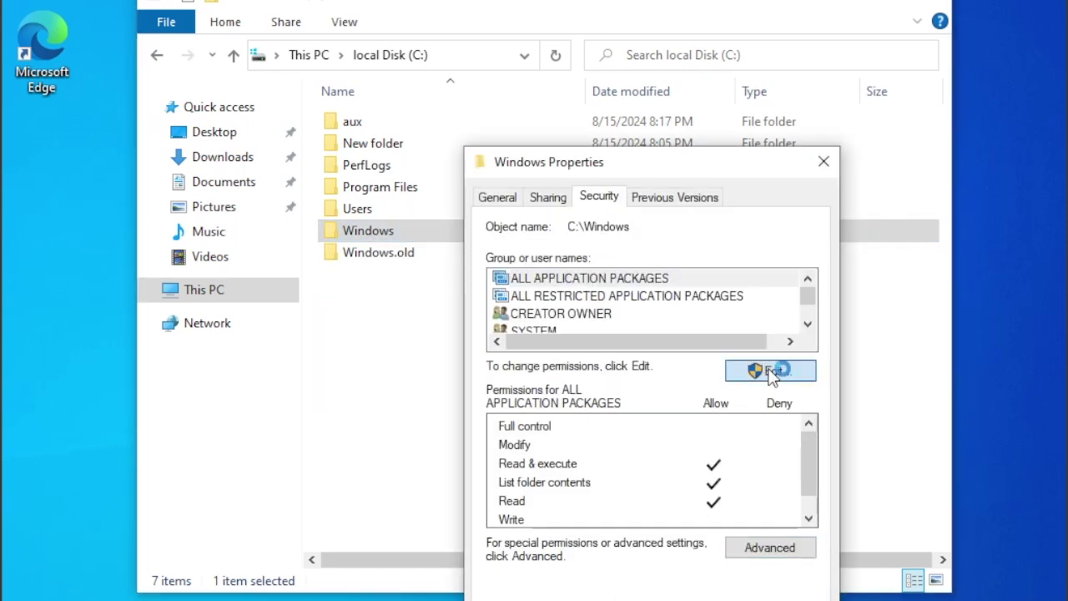
Step: Add the local user account to the Windows folder's permissions and allow it Full control
left_click(767, 373)
left_click(734, 432)
type("king of kings")
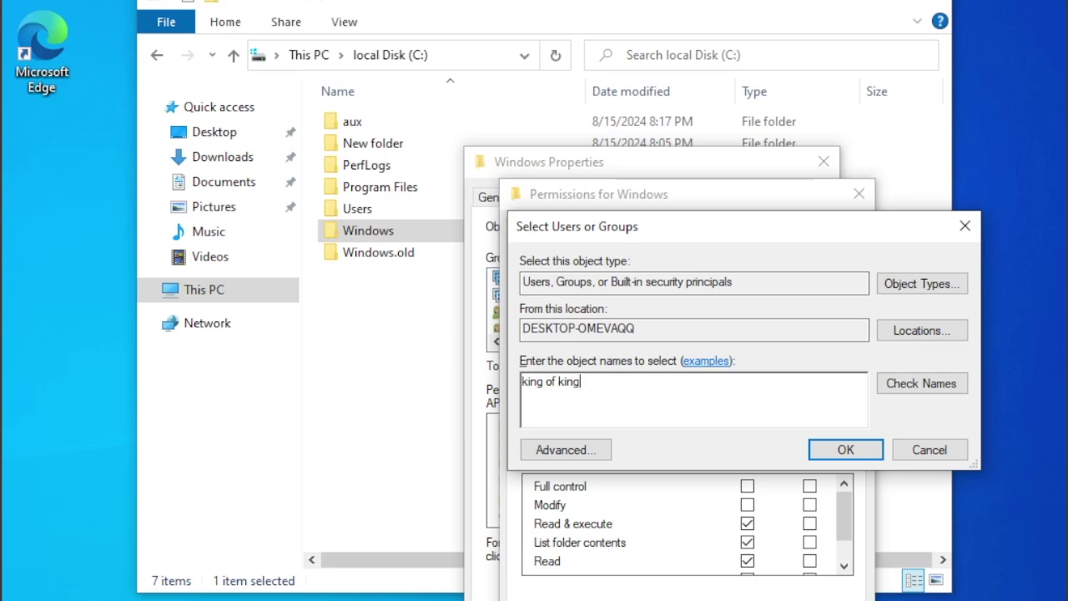
key("Return")
left_click(747, 486)
key("Return")
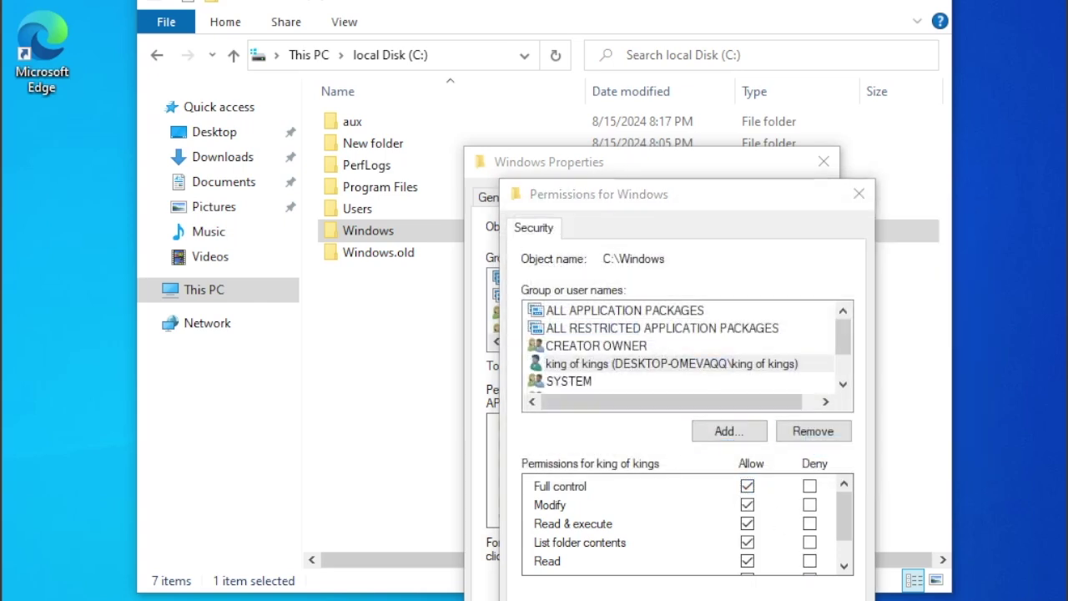
left_click(622, 375)
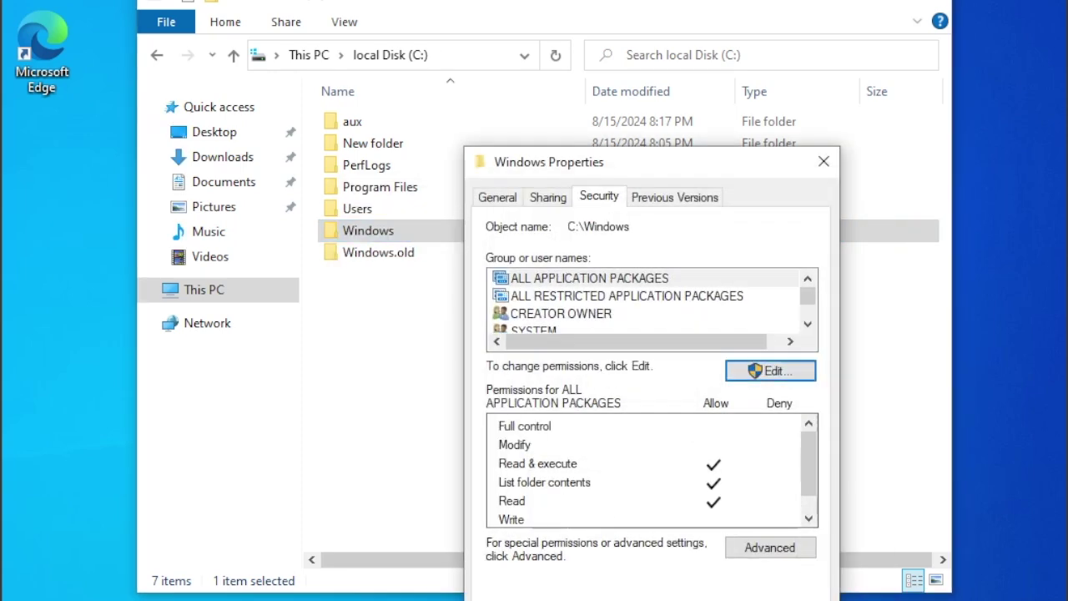
Step: Copy the entire contents of the C:\Windows folder again
double_click(376, 233)
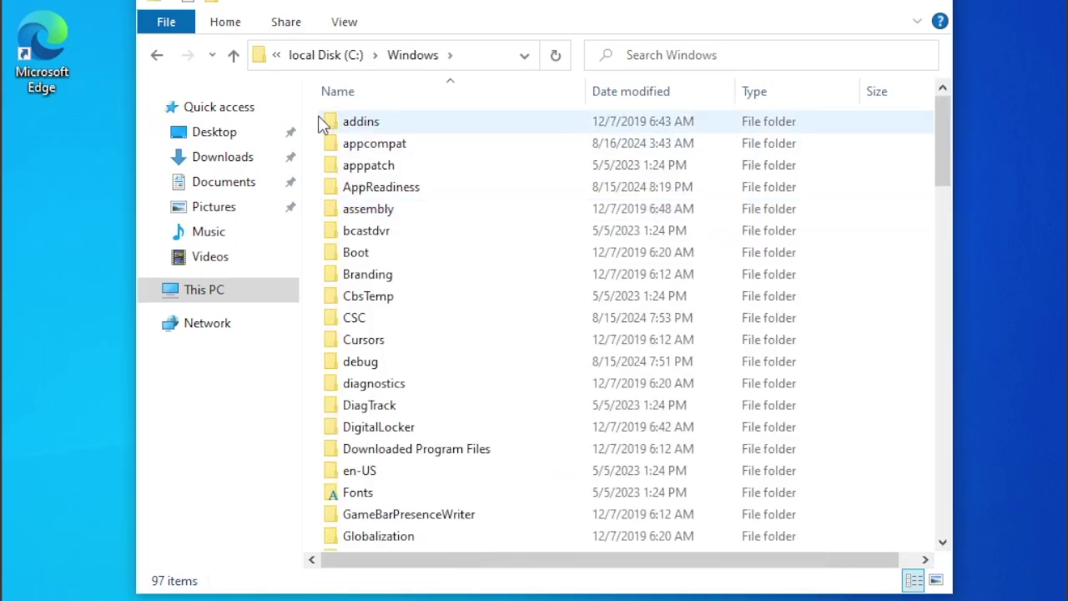
left_click(327, 121)
key("ctrl+a")
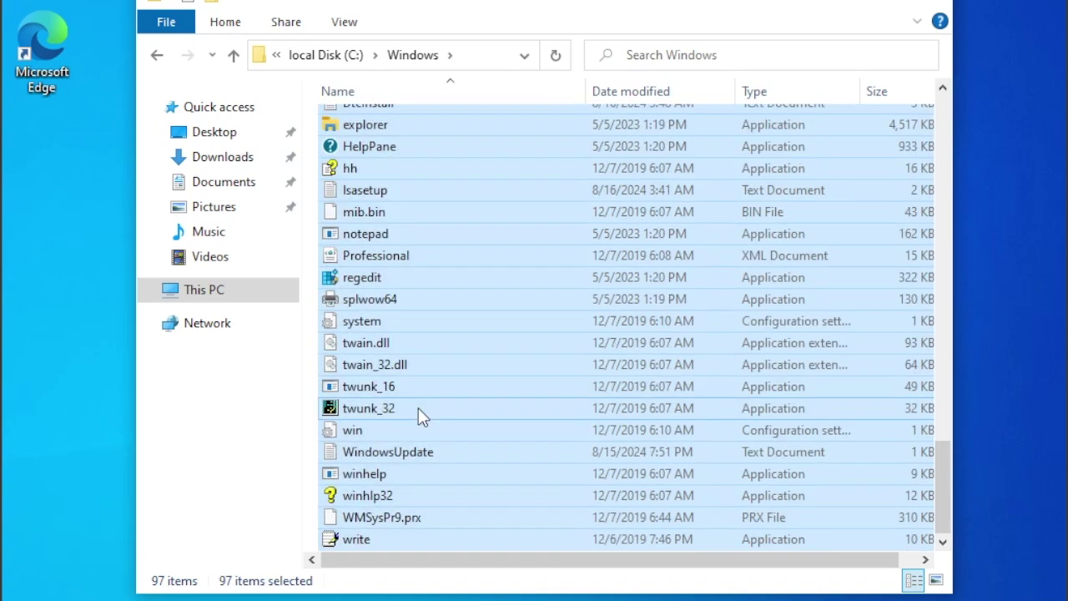
right_click(419, 407)
left_click(475, 264)
Step: Paste the Windows folder's contents into C:\aux and grant administrator permission for the appcompat folder
left_click(327, 57)
double_click(379, 121)
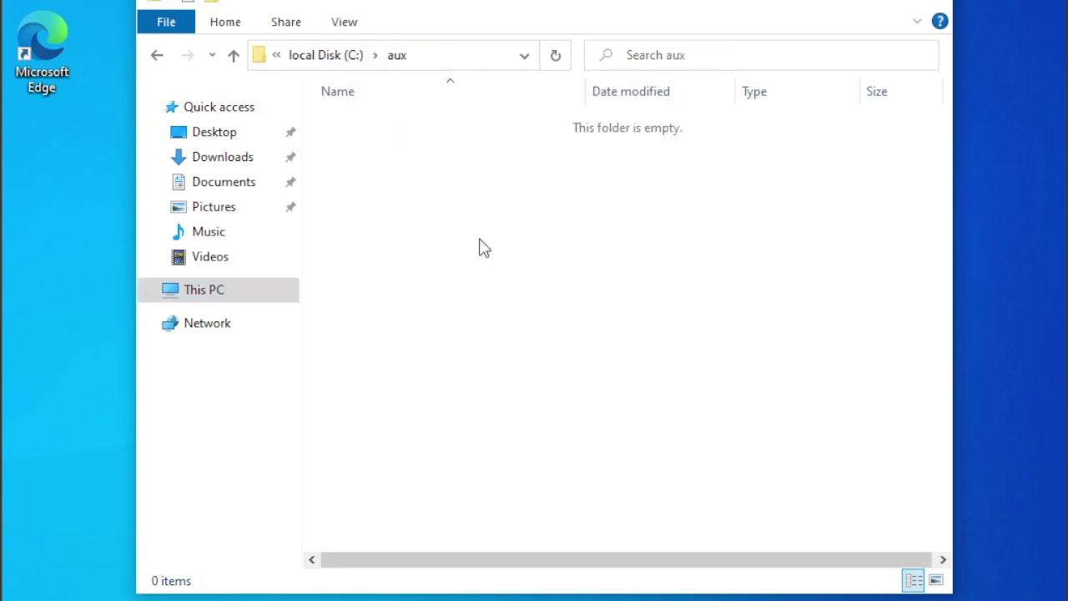
right_click(479, 245)
left_click(550, 382)
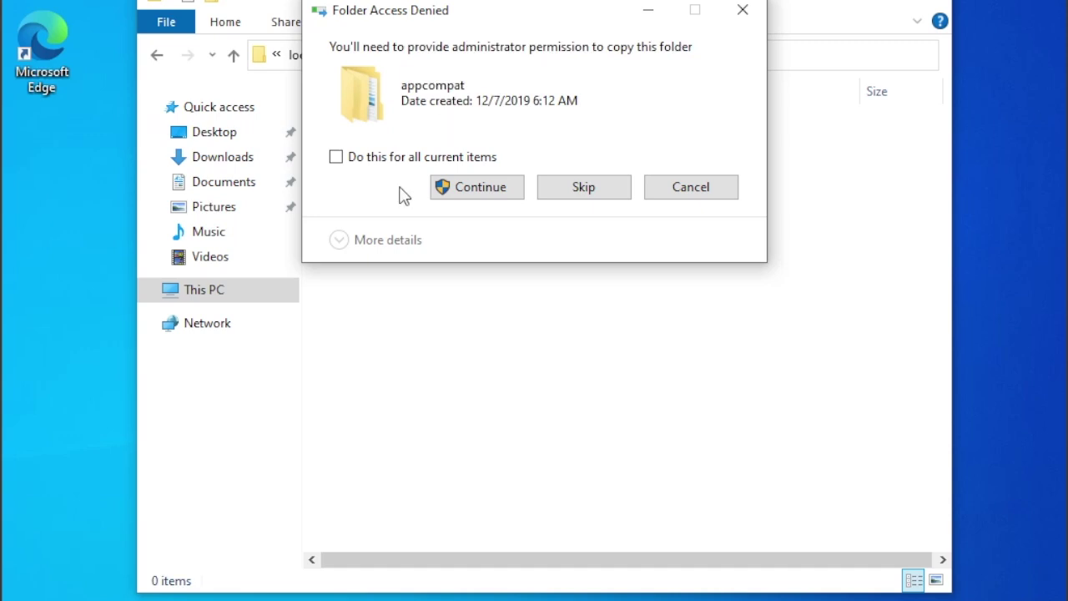
left_click(445, 186)
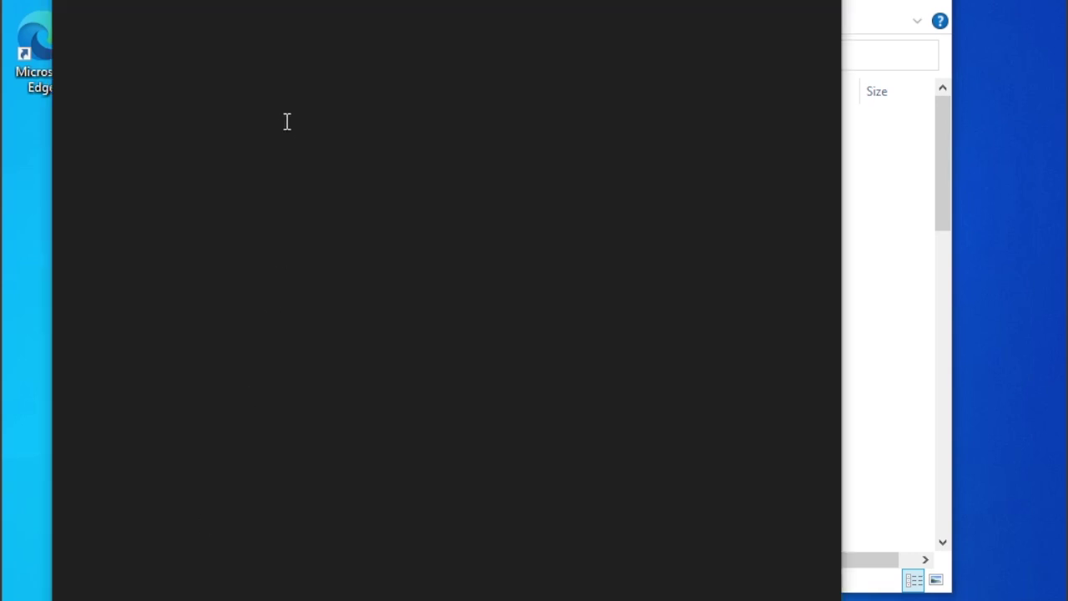
Step: Search for Notepad and open it with a blank document
type("note")
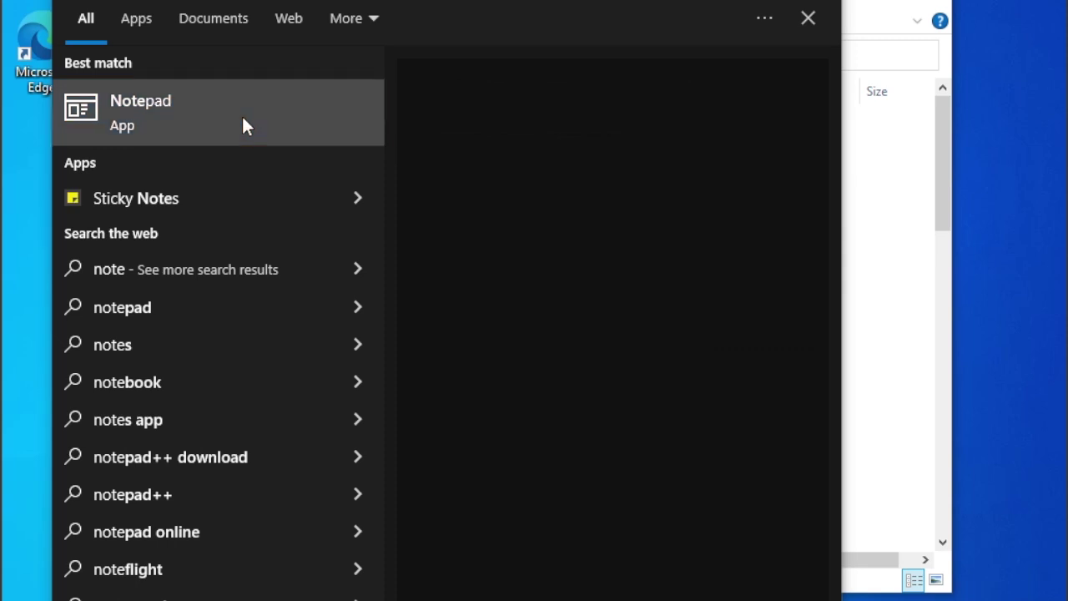
left_click(243, 118)
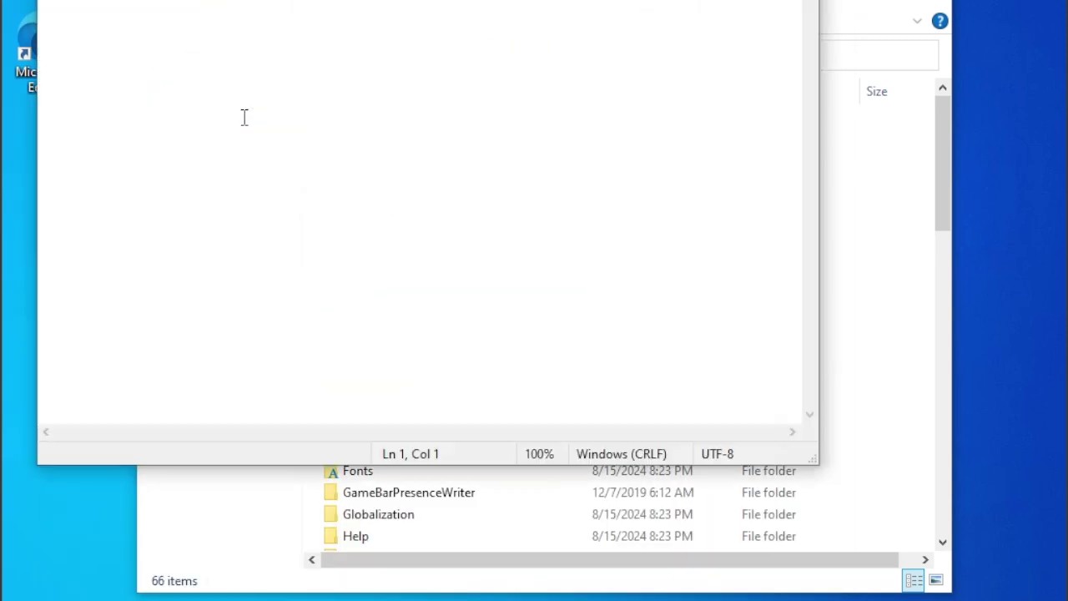